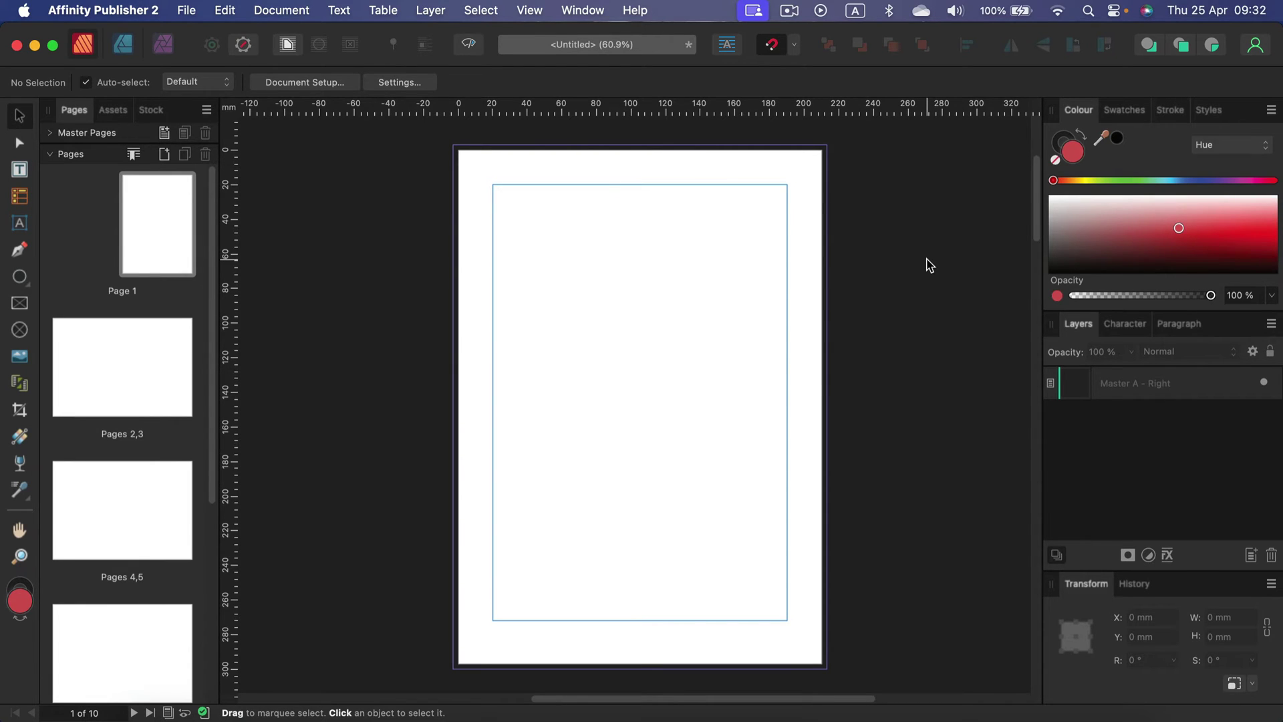
Enable Transparent background in Document Setup's Colour settings and apply it.
left_click(313, 84)
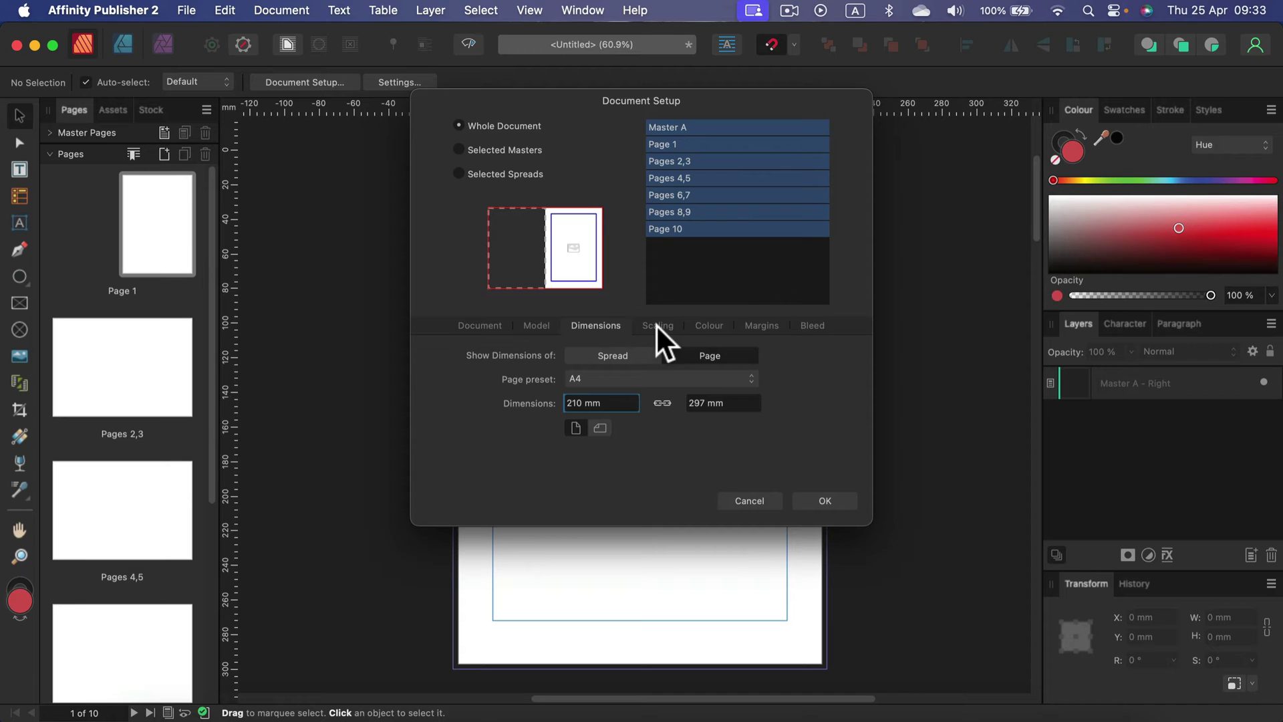
left_click(696, 325)
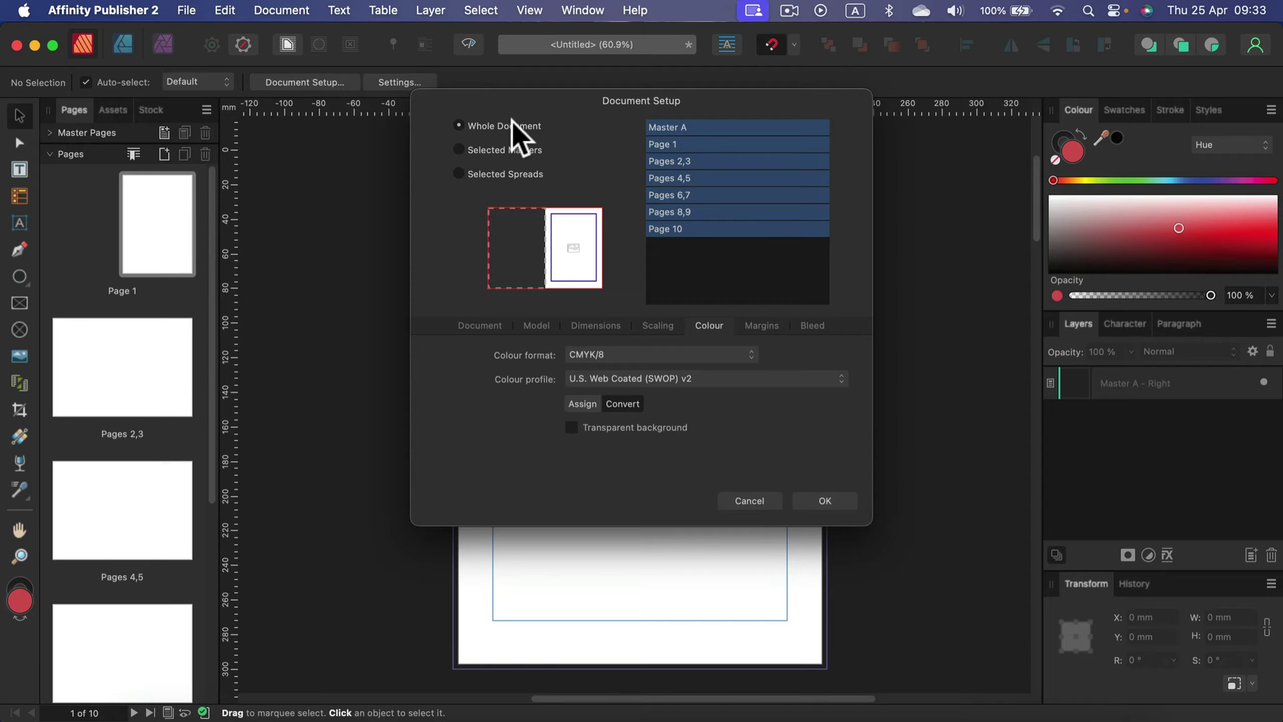
left_click(573, 427)
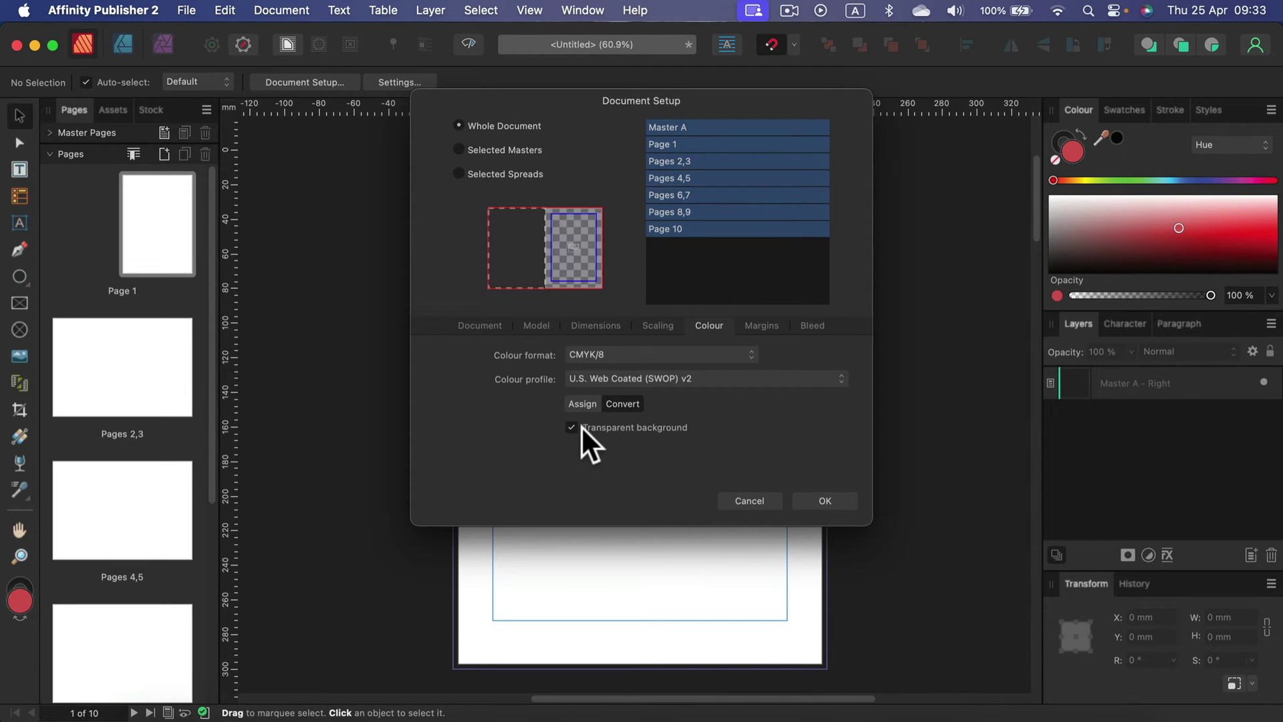
left_click_drag(558, 119, 956, 115)
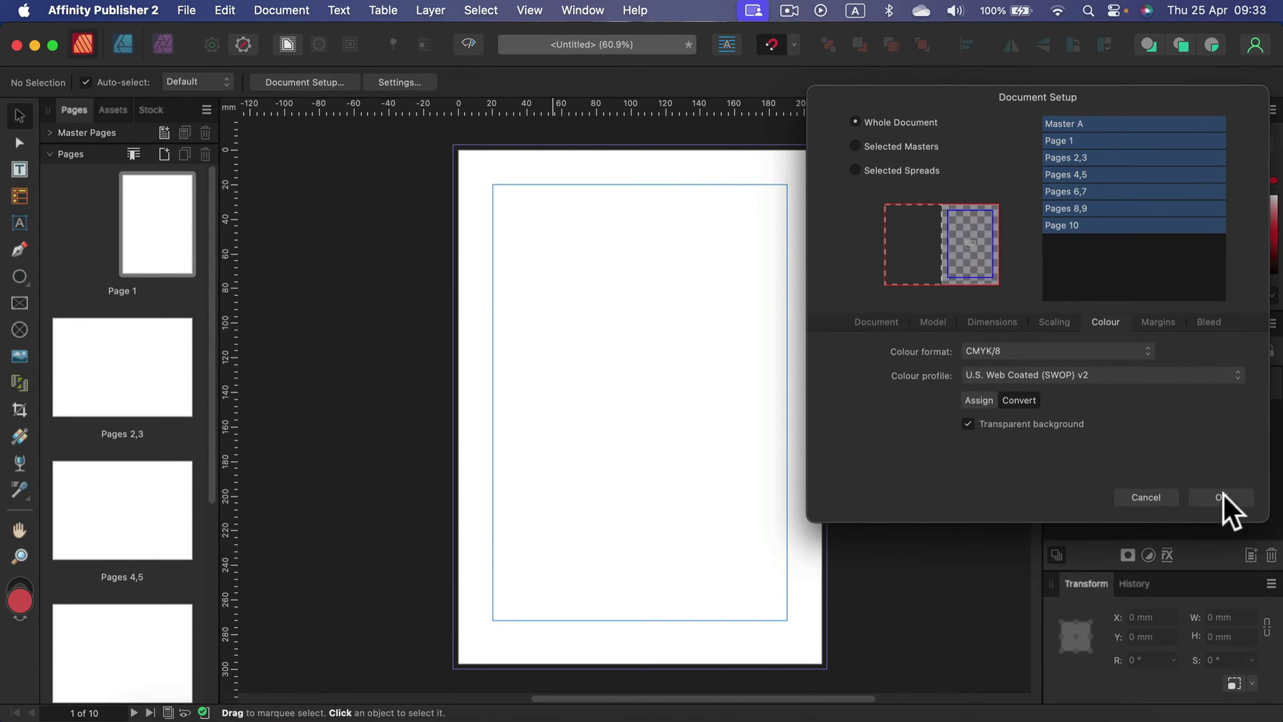
left_click(1222, 496)
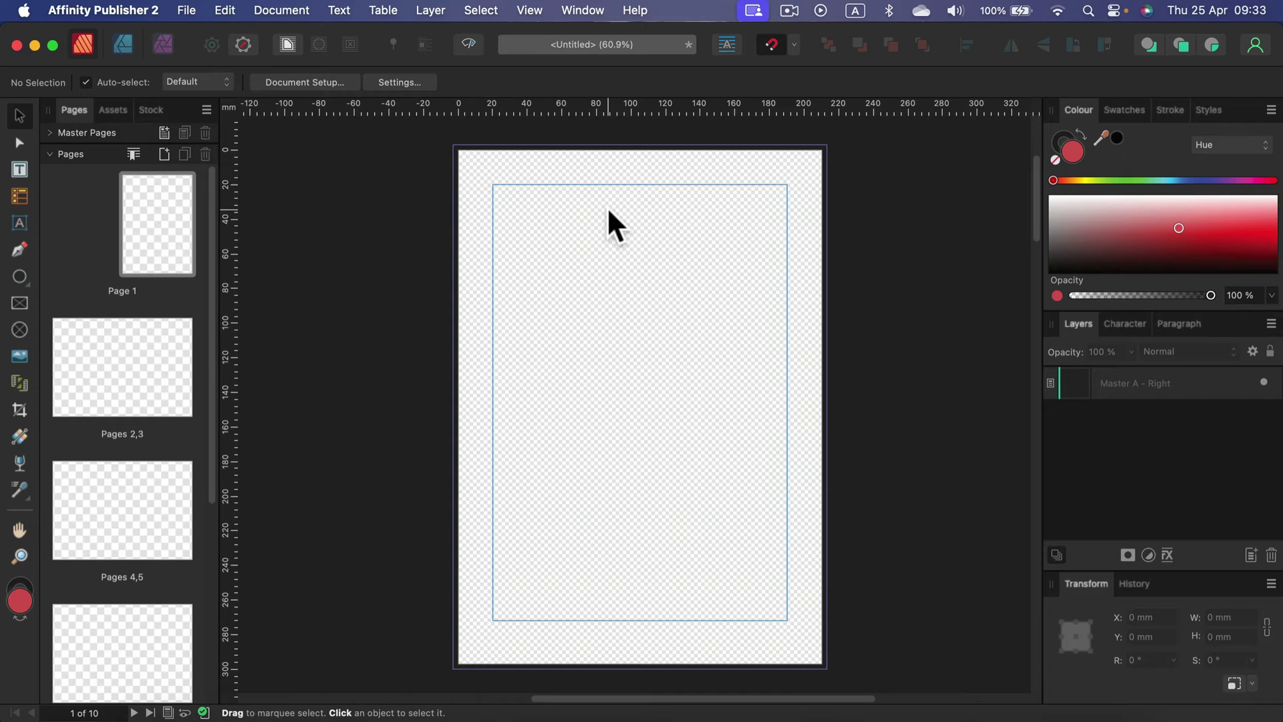
Untick Transparent background in Document Setup's Colour settings and apply the change.
left_click(303, 83)
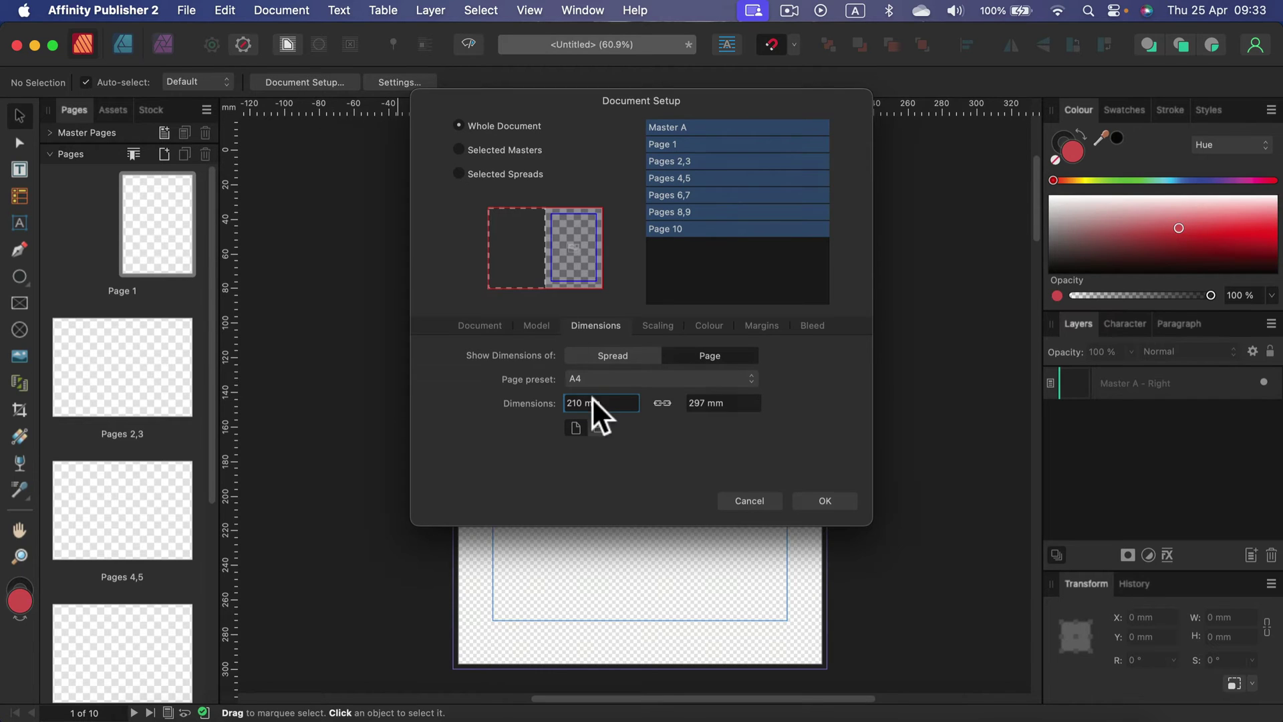
left_click(699, 326)
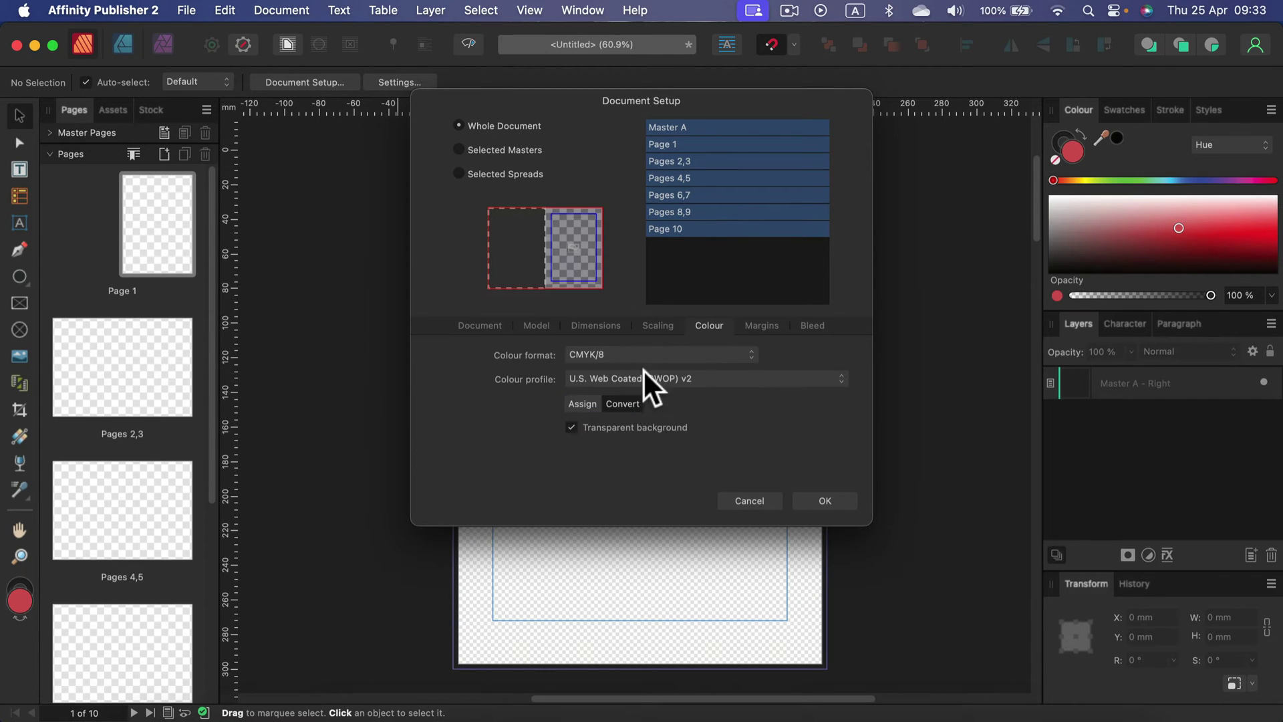
left_click(570, 427)
left_click(831, 499)
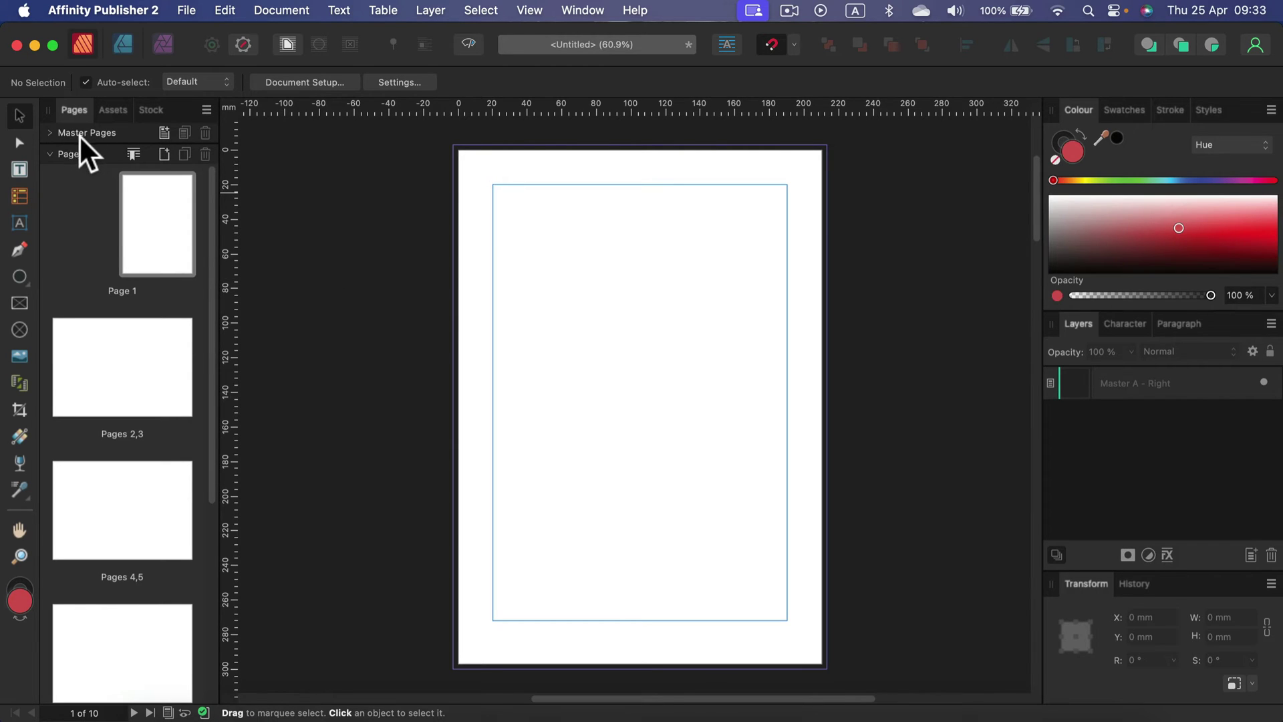
Open Master A and draw a rectangle spanning the whole spread past the bleed.
left_click(55, 131)
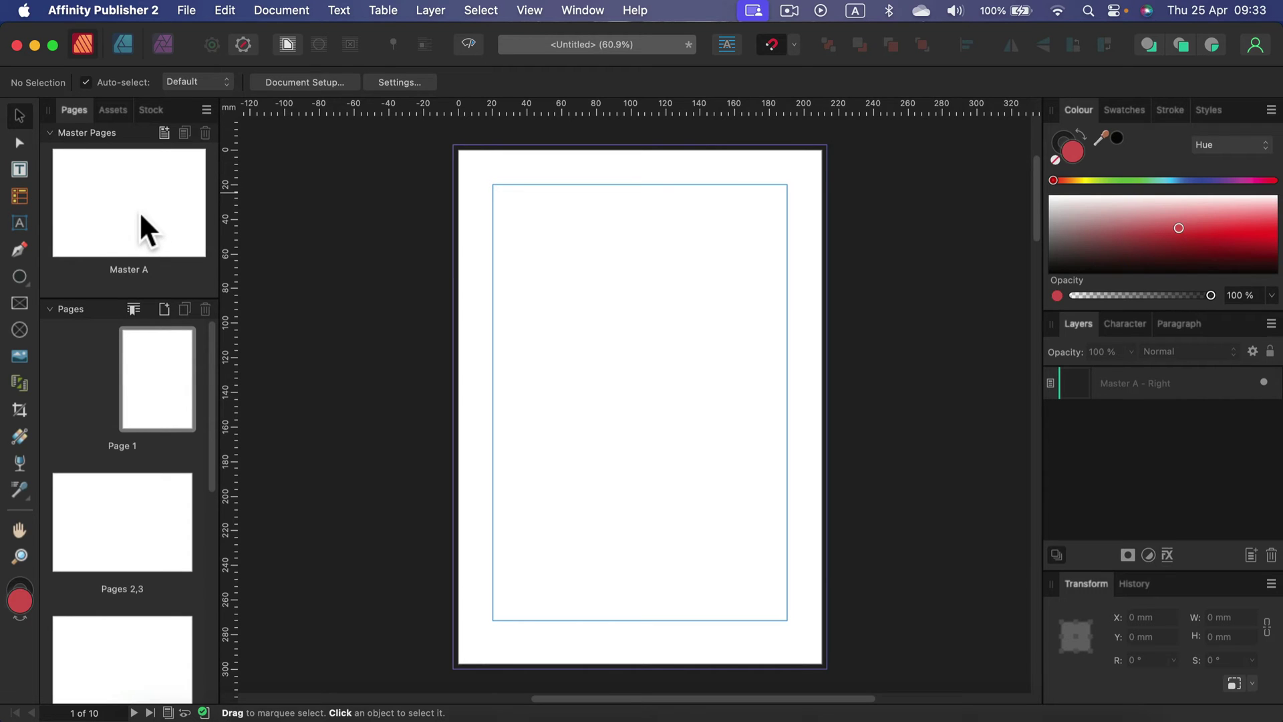
double_click(86, 187)
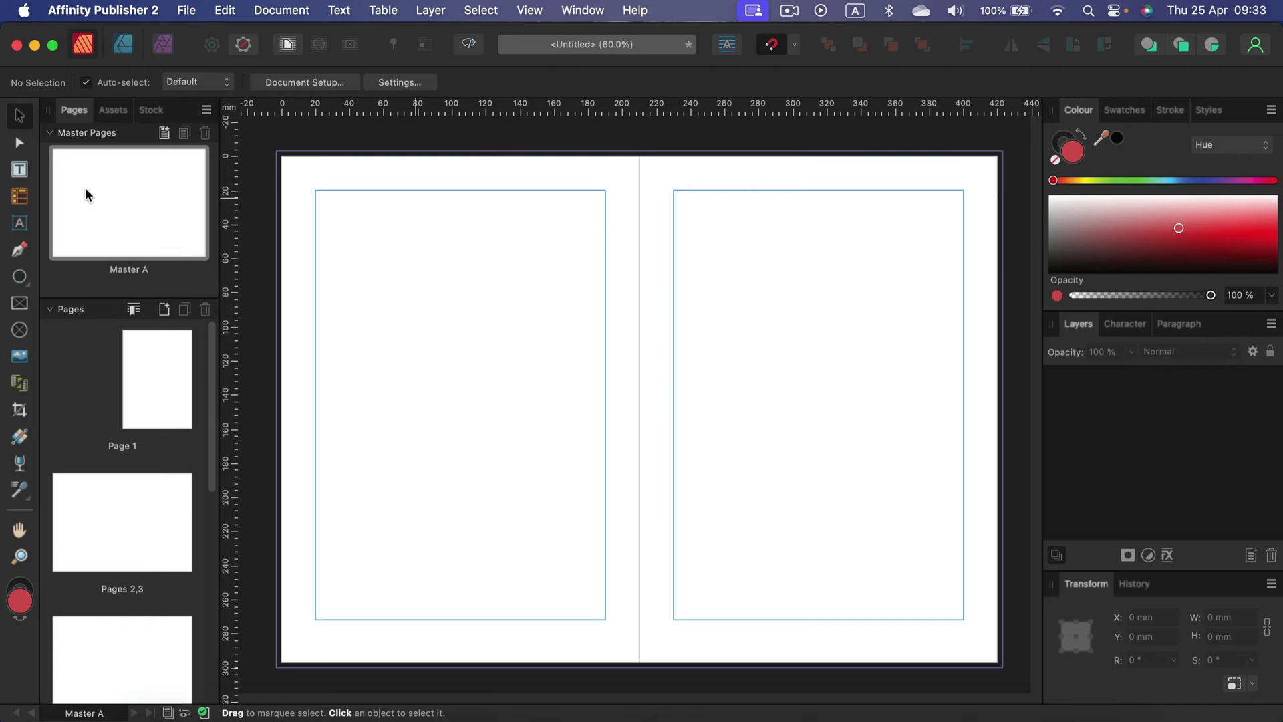
left_click(23, 280)
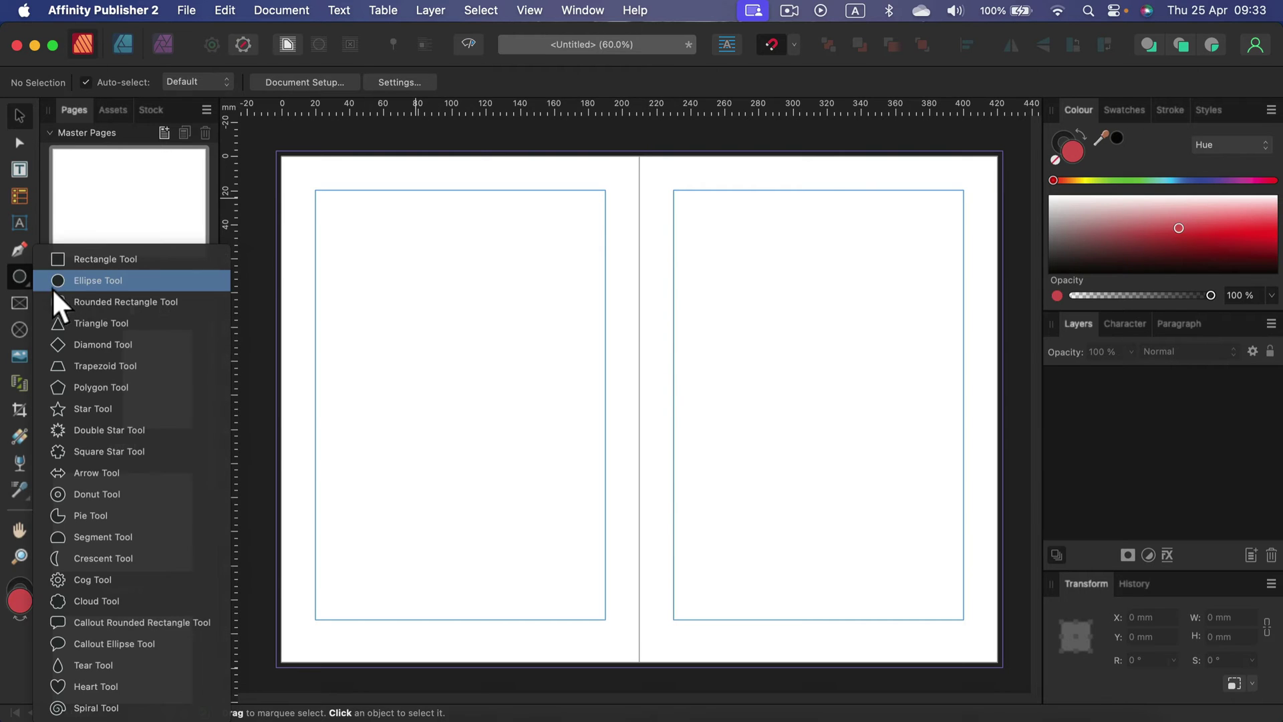
left_click(90, 259)
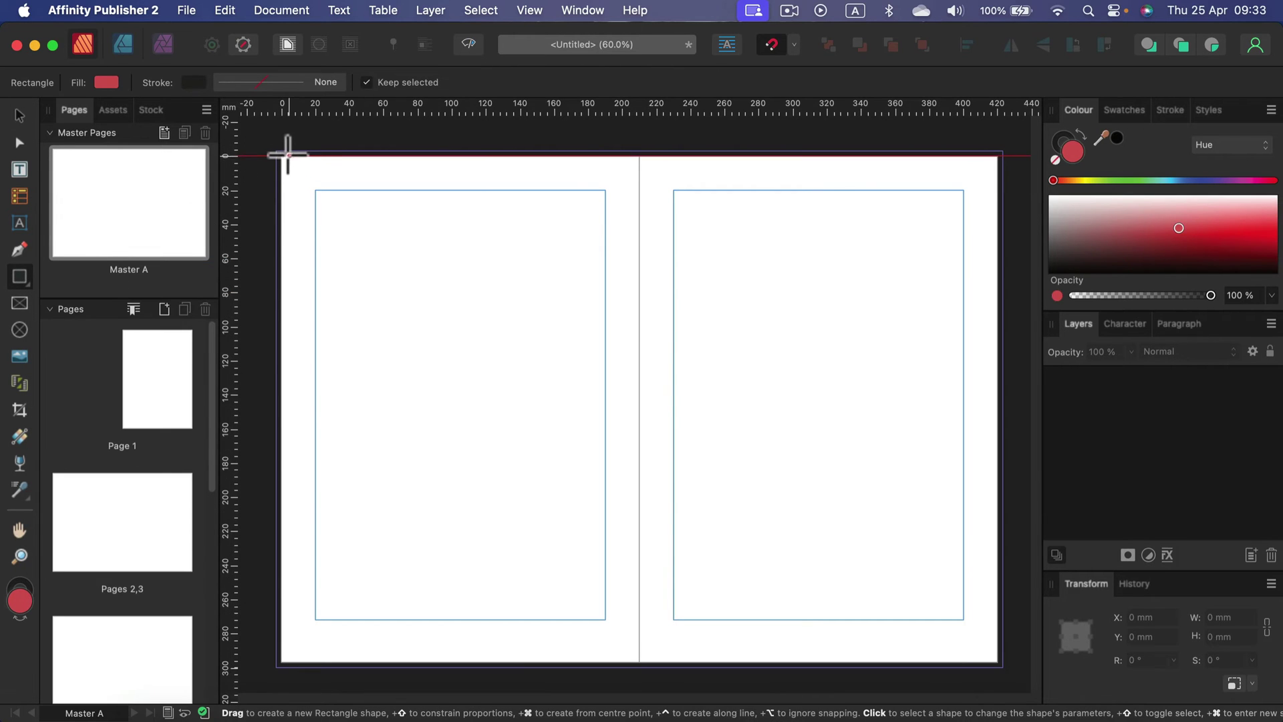
mouse_move(277, 153)
left_mouse_down()
mouse_move(315, 200)
mouse_move(682, 391)
mouse_move(926, 562)
mouse_move(936, 652)
mouse_move(1004, 666)
left_mouse_up()
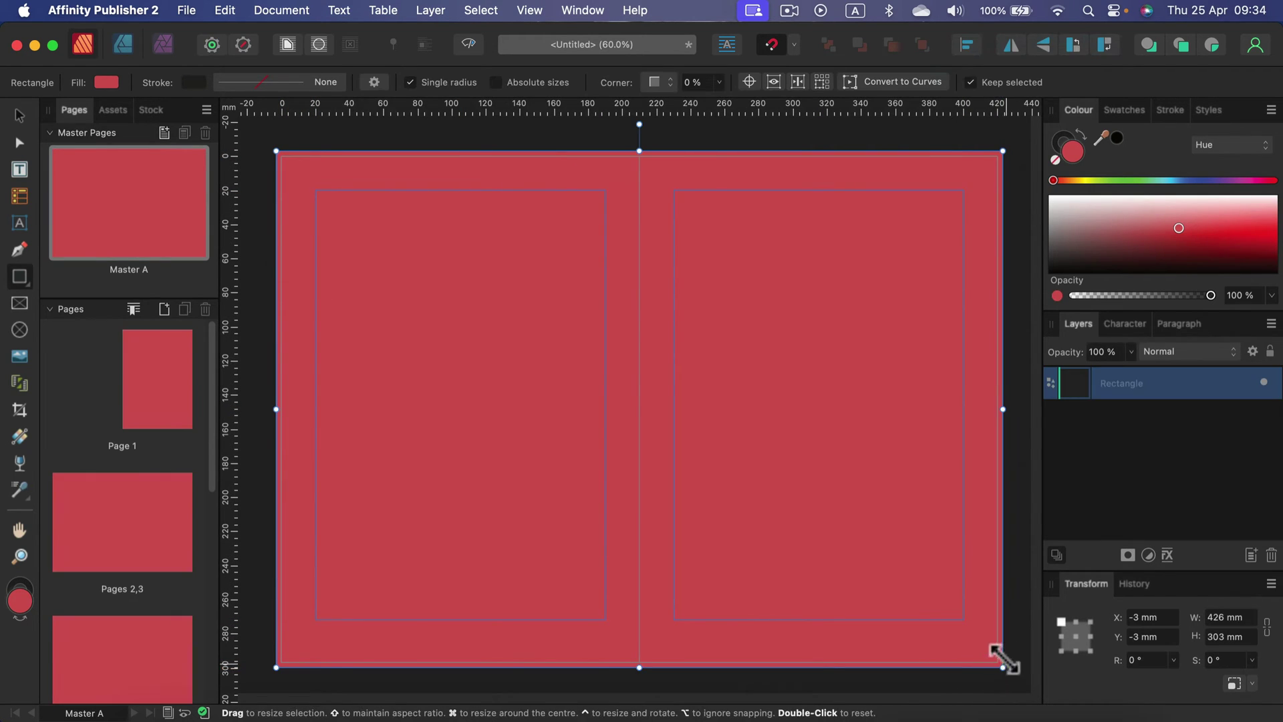
Sweep the rectangle's fill hue and shade in the Colour panel toward deep green.
left_click(1062, 138)
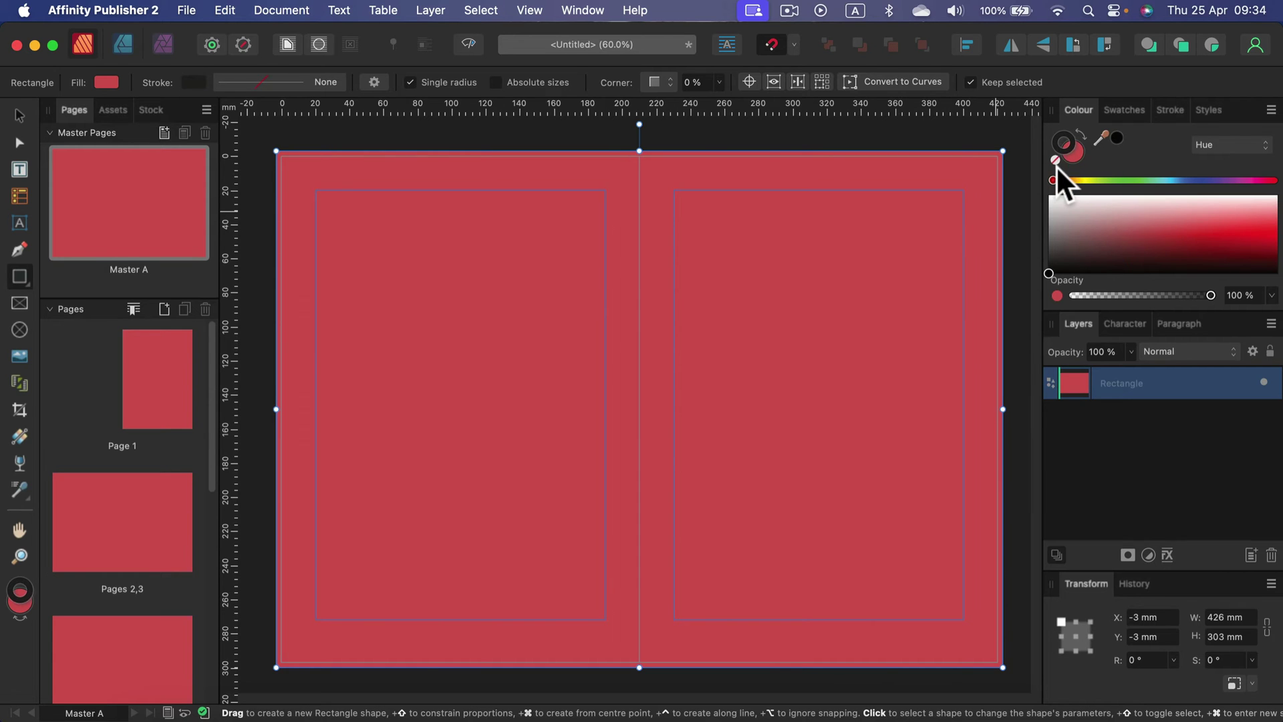
left_click(1068, 156)
left_click(1083, 178)
mouse_move(1083, 177)
left_mouse_down()
mouse_move(1156, 198)
mouse_move(1149, 205)
left_mouse_up()
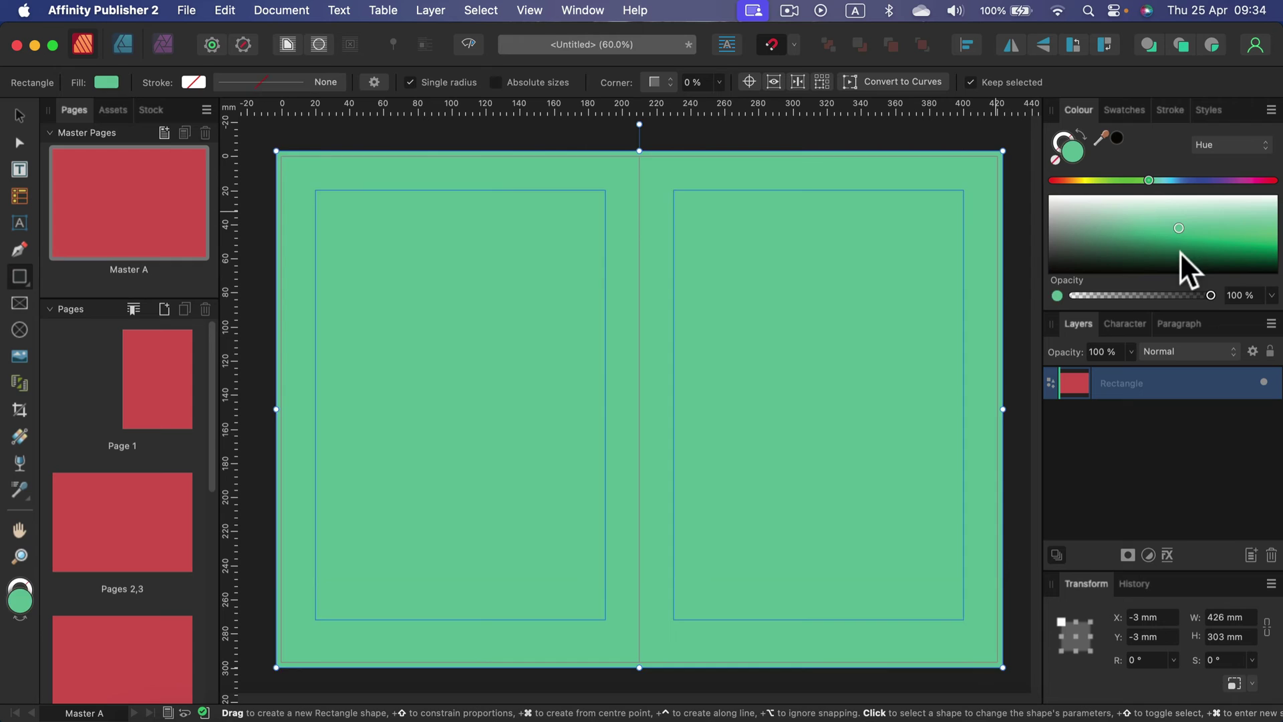
left_click_drag(1189, 268, 1137, 244)
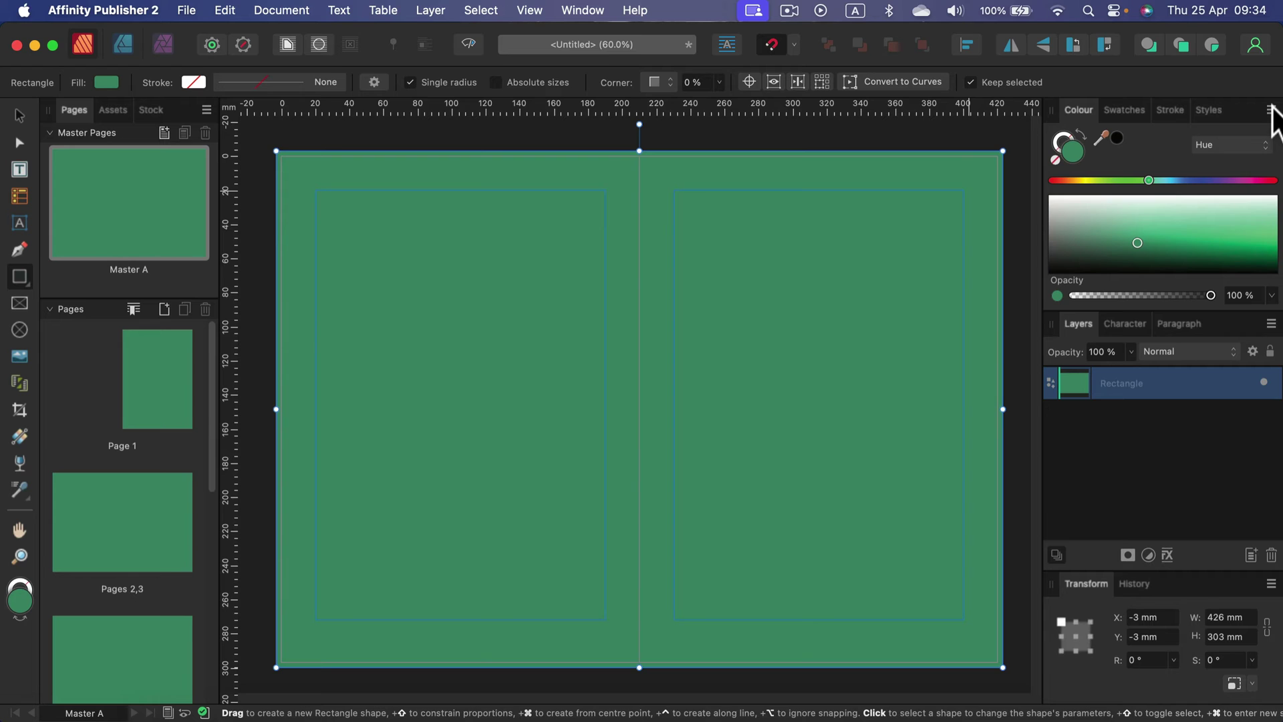
Switch the Colour panel to Wheel view and pick a bright green fill.
left_click(1271, 111)
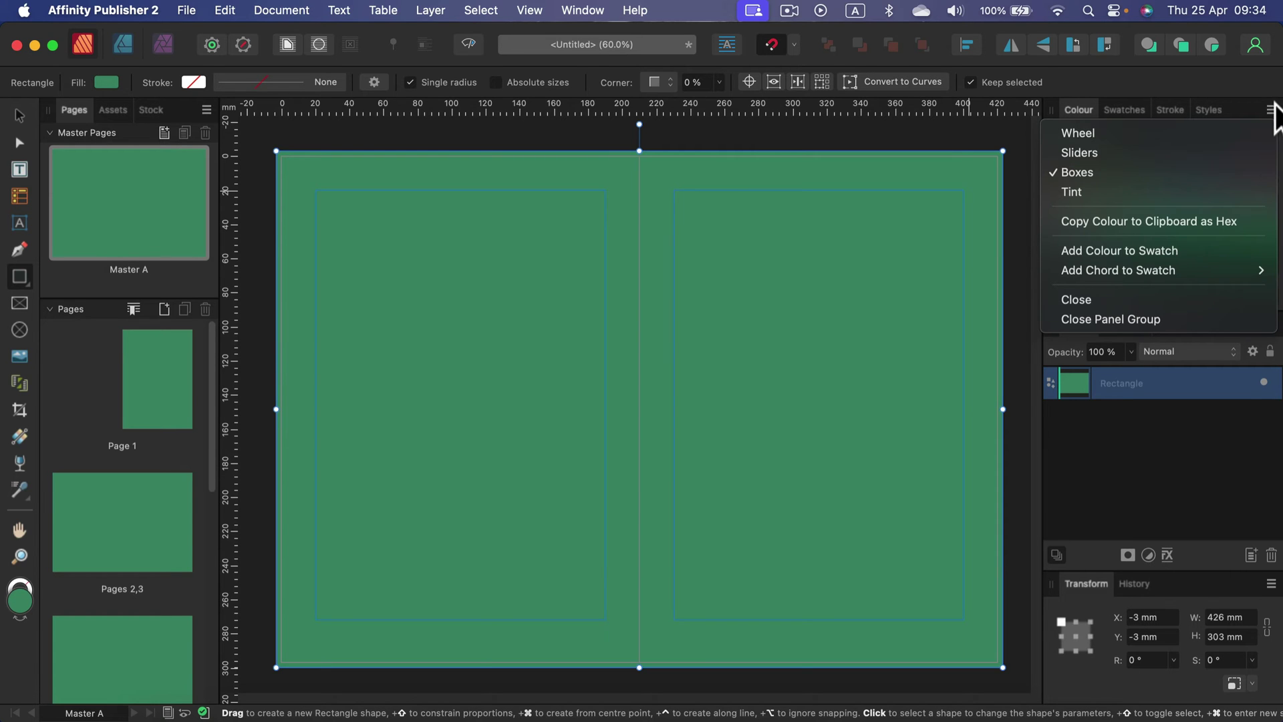
left_click(1248, 128)
mouse_move(1182, 152)
left_mouse_down()
mouse_move(1105, 169)
mouse_move(1126, 263)
mouse_move(1222, 236)
mouse_move(1211, 154)
mouse_move(1174, 214)
mouse_move(1138, 172)
mouse_move(1130, 231)
mouse_move(1159, 158)
mouse_move(1232, 272)
mouse_move(1201, 269)
mouse_move(1218, 198)
left_mouse_up()
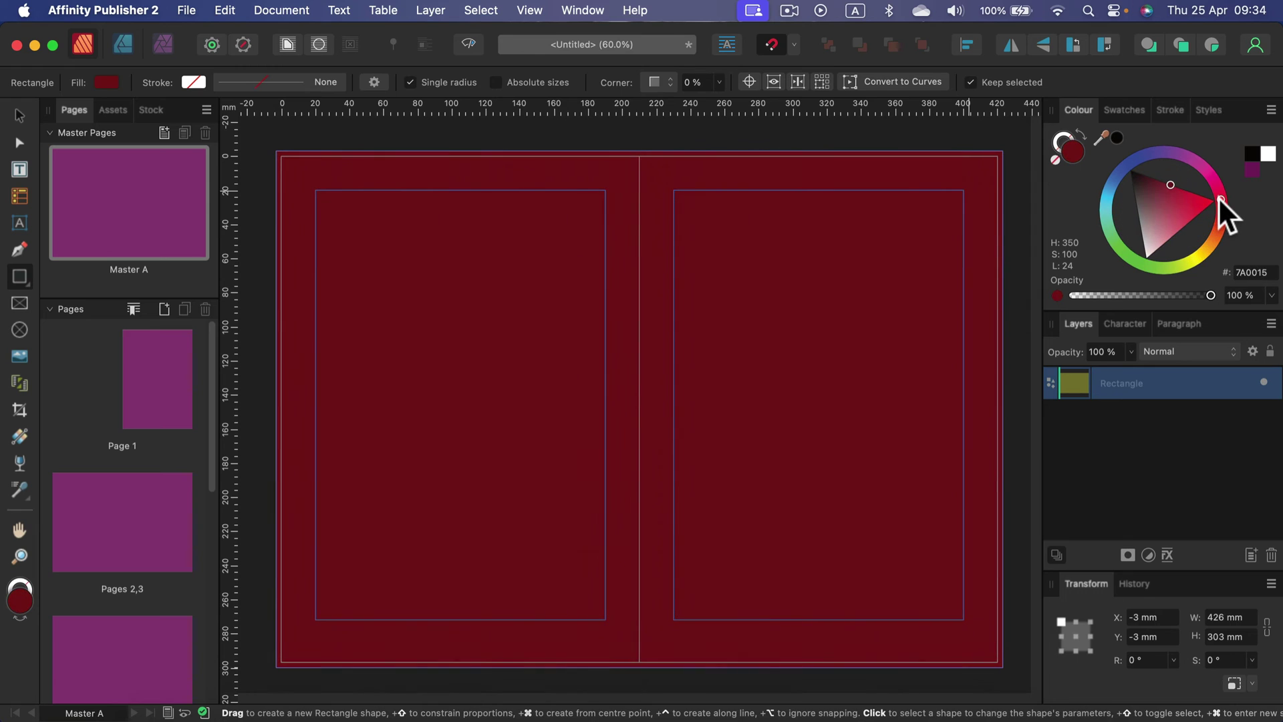
left_click(1108, 186)
mouse_move(1108, 186)
left_mouse_down()
mouse_move(1126, 202)
mouse_move(1115, 217)
mouse_move(1067, 138)
mouse_move(1138, 117)
mouse_move(1093, 246)
mouse_move(1106, 137)
mouse_move(1164, 130)
mouse_move(1220, 183)
mouse_move(1225, 232)
mouse_move(1169, 289)
mouse_move(1130, 275)
mouse_move(1096, 188)
mouse_move(1080, 225)
mouse_move(1129, 273)
left_mouse_up()
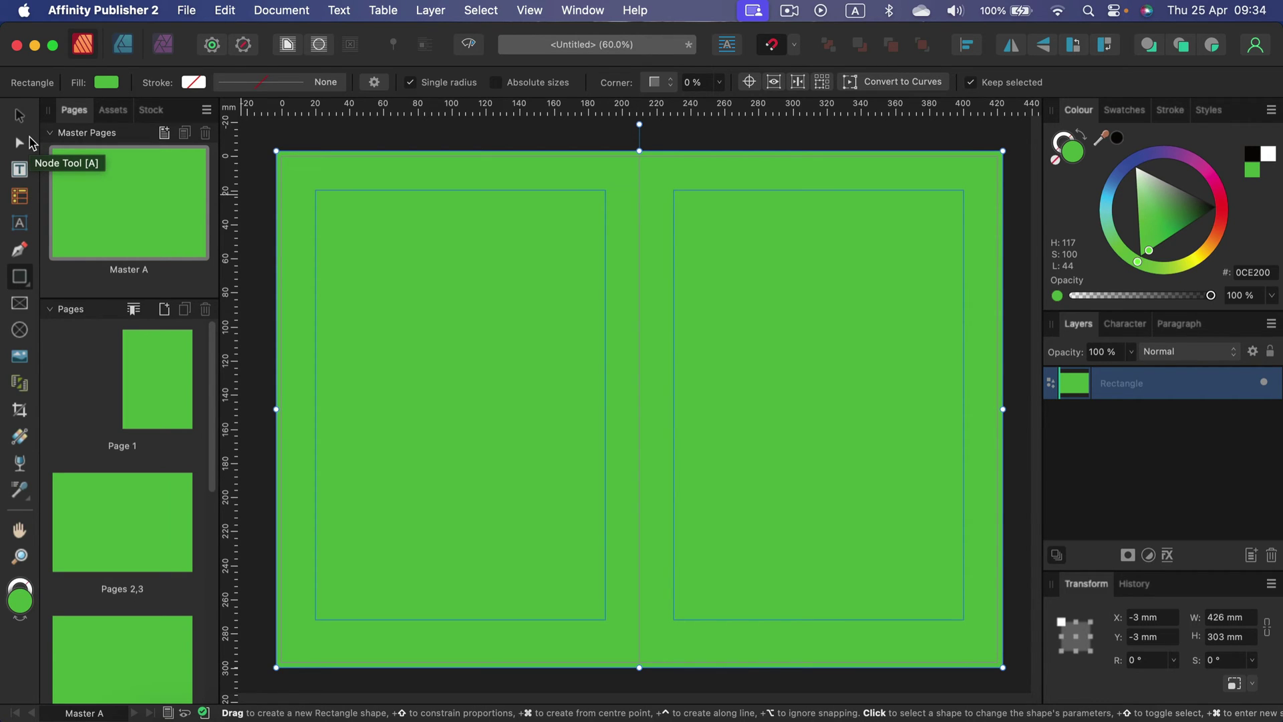
Shorten the full-spread green rectangle into a band across the top.
left_click(20, 116)
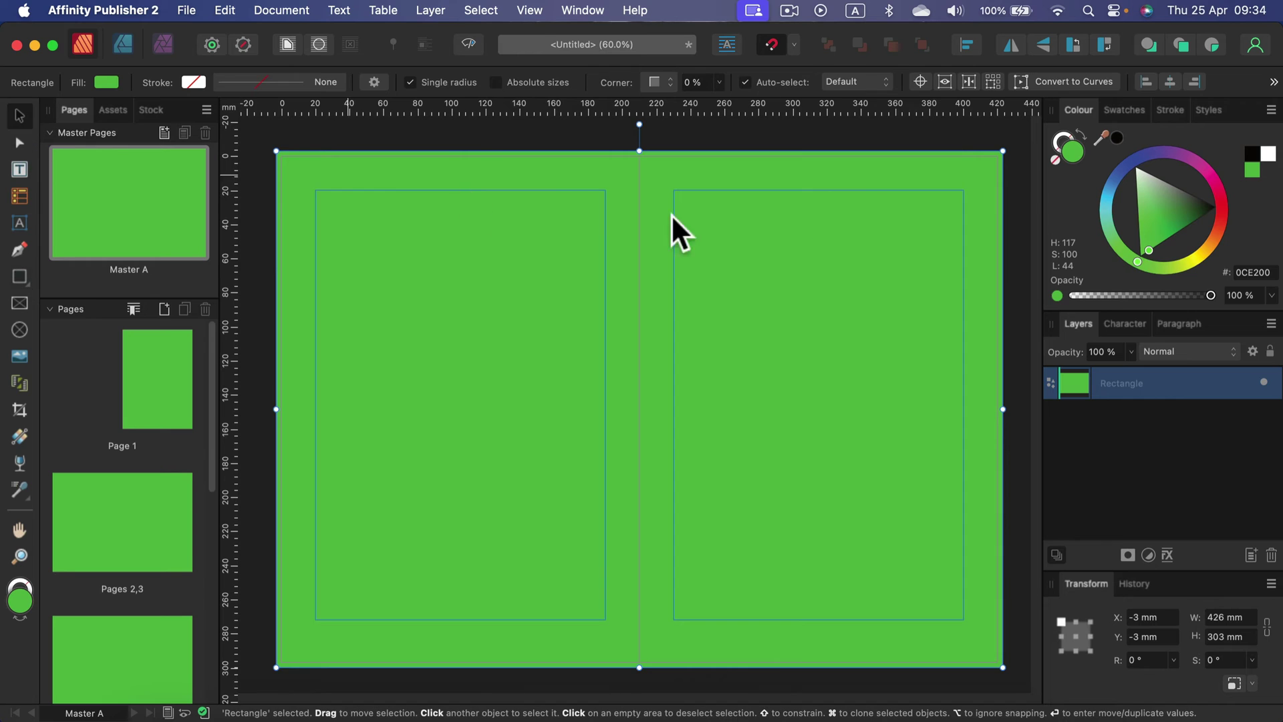
left_click_drag(576, 169, 833, 513)
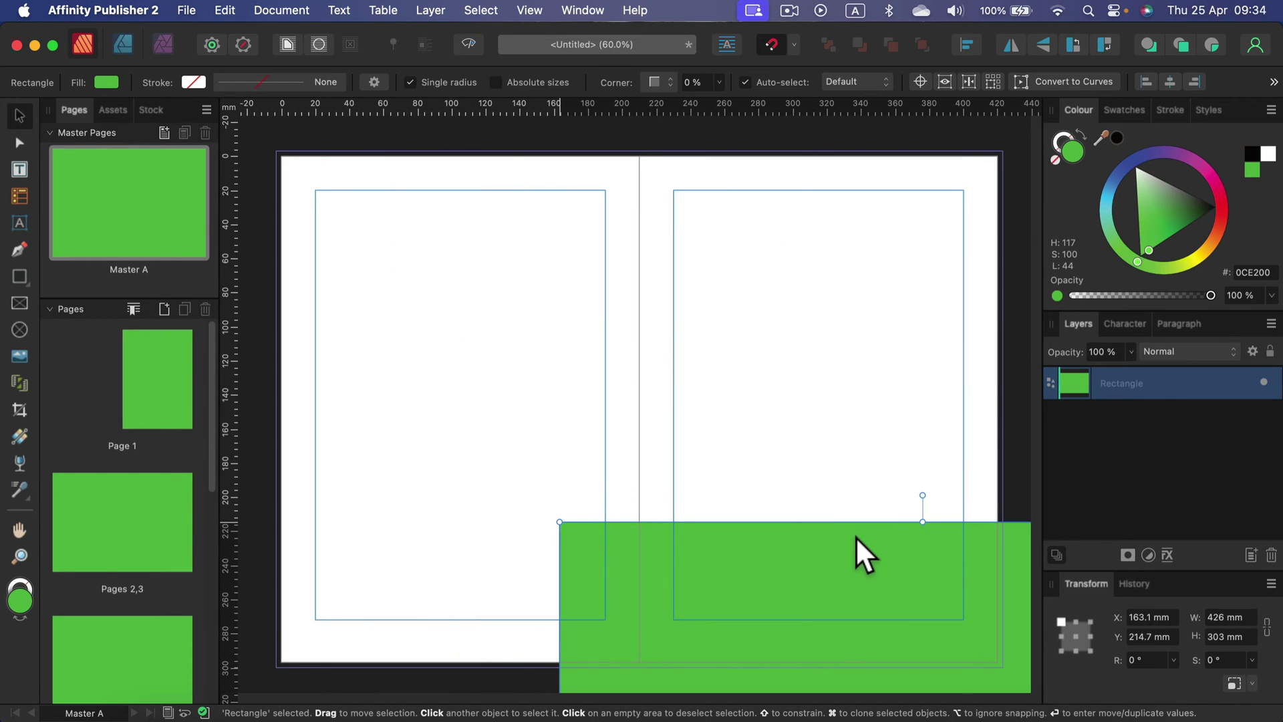
key("super+z")
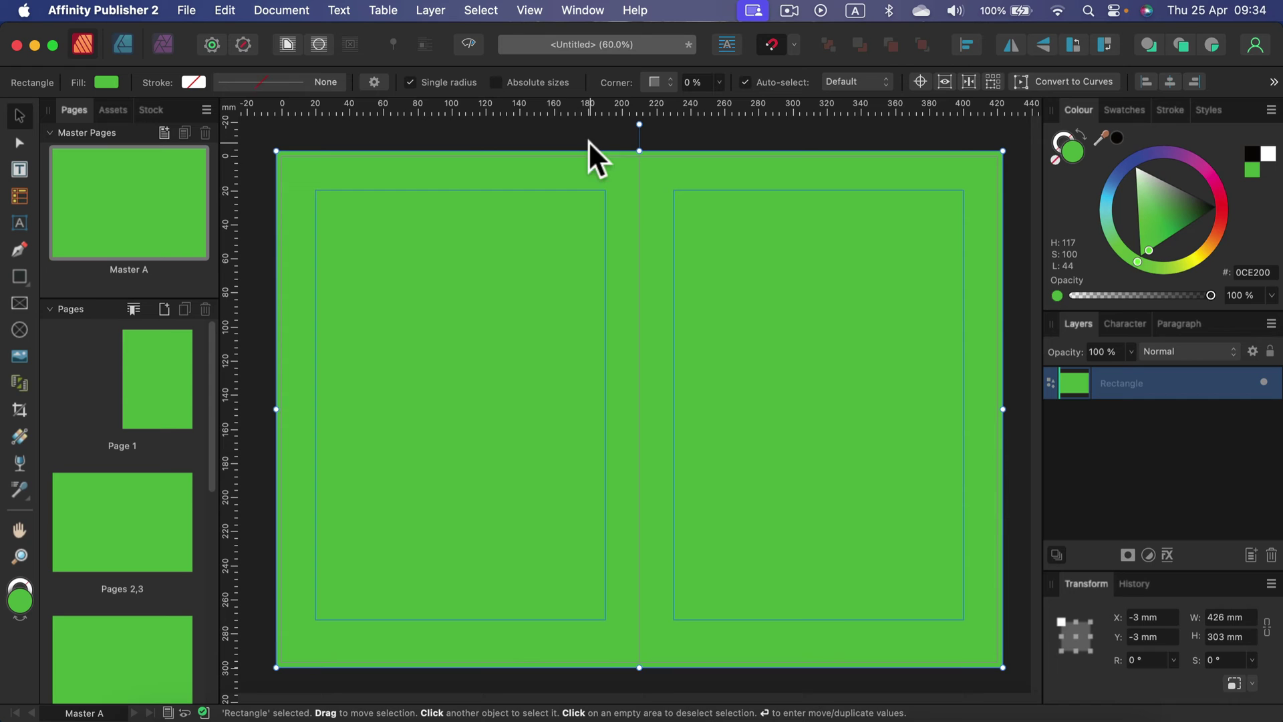
left_click(556, 131)
left_click(671, 197)
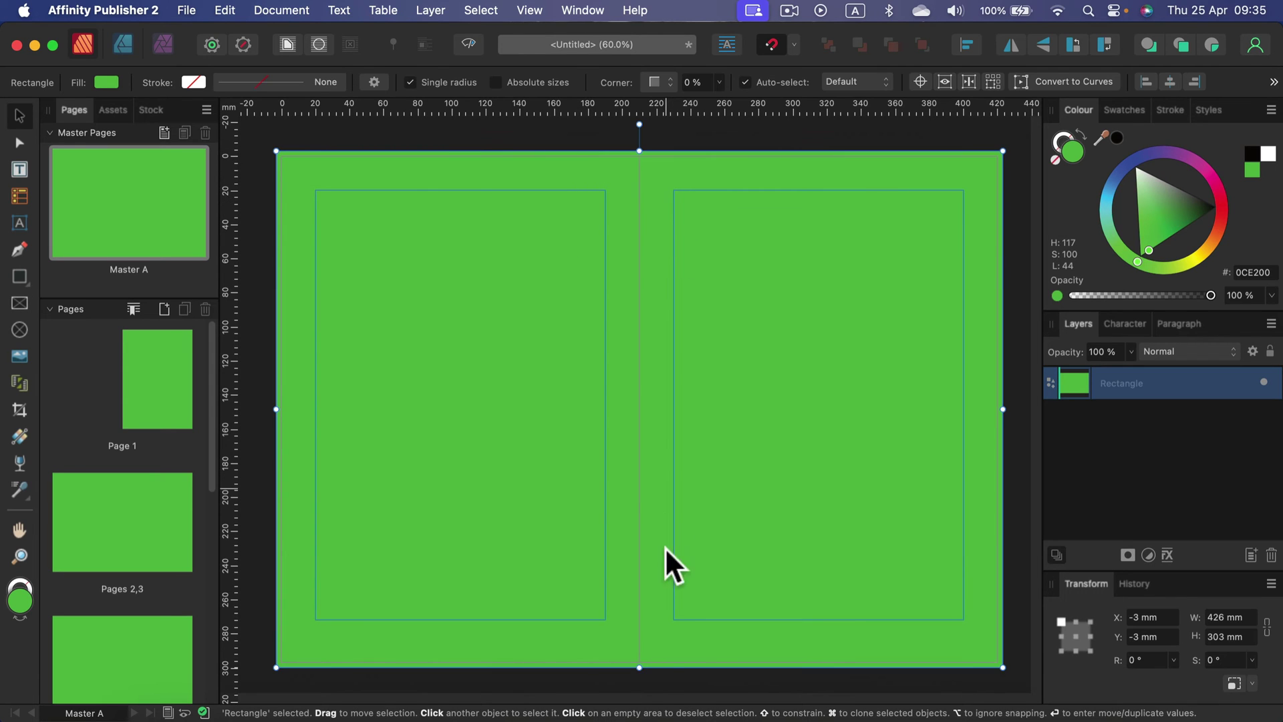
left_click_drag(638, 665, 670, 282)
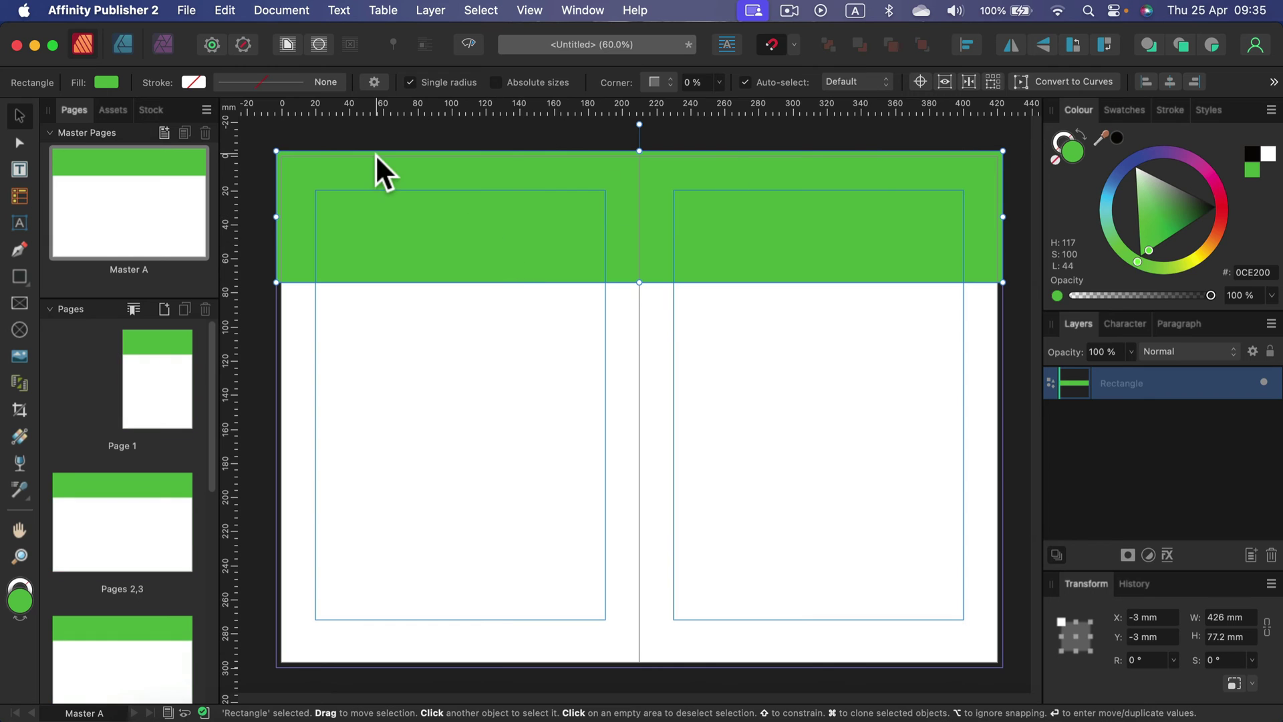
Duplicate the band, stretch the copy to the pages' bottom and fill it blue.
key("super+j")
mouse_move(547, 244)
left_mouse_down()
mouse_move(560, 271)
mouse_move(542, 338)
left_mouse_up()
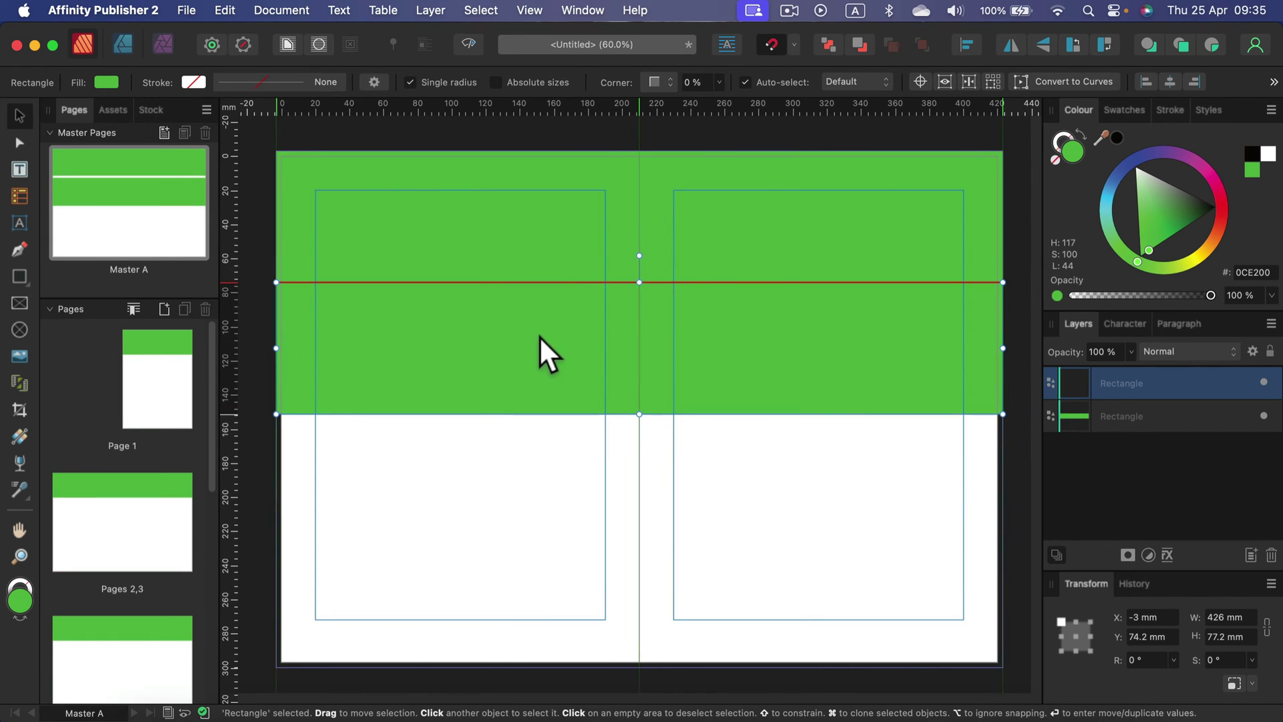
left_click_drag(643, 413, 654, 666)
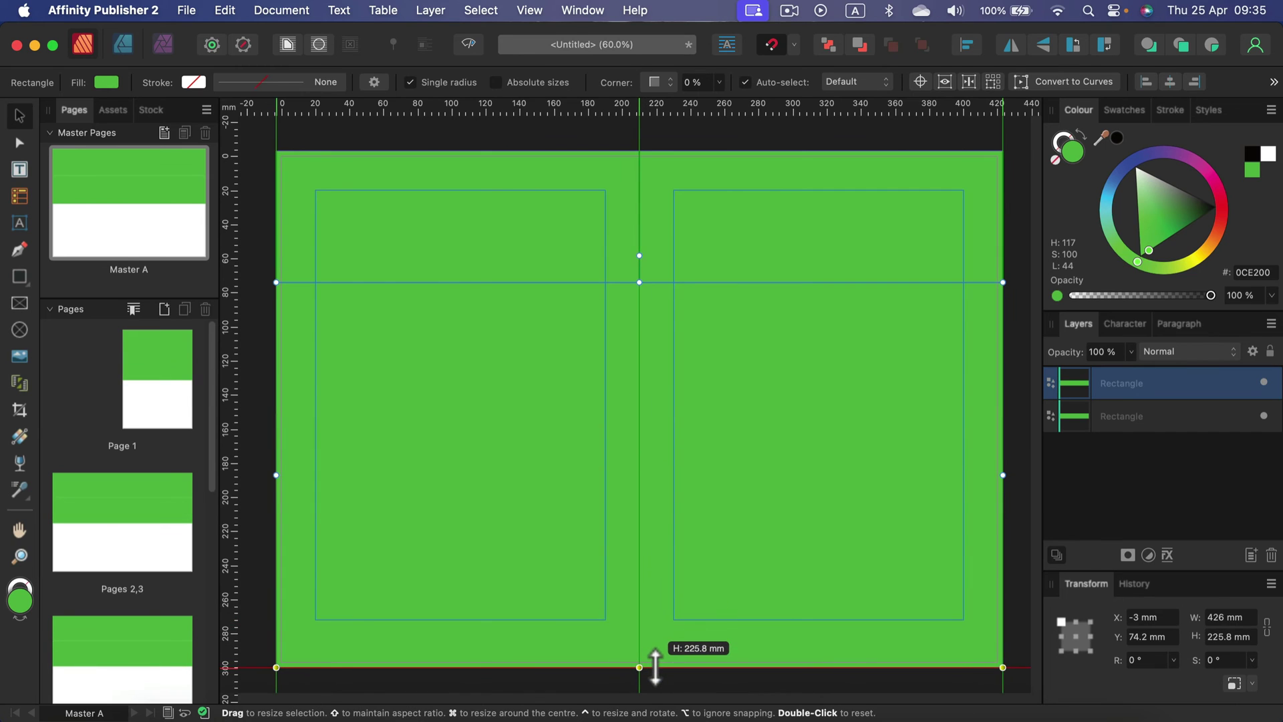
left_click(1109, 189)
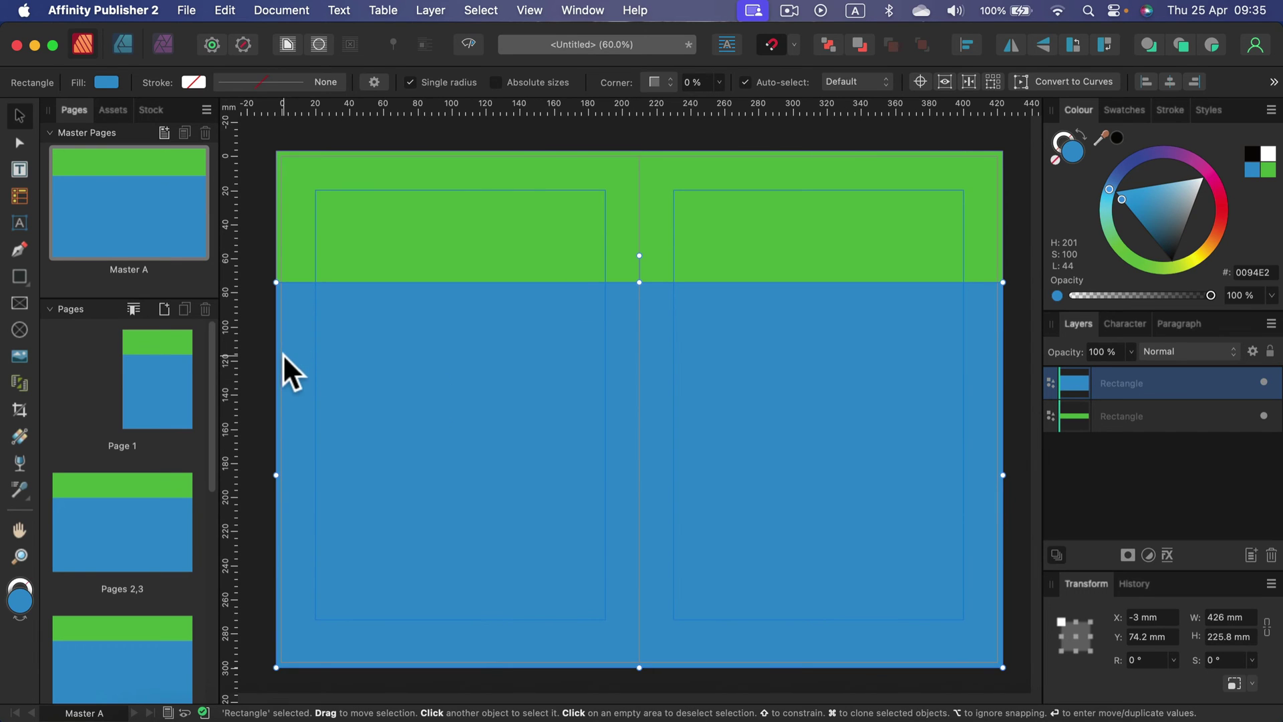
scroll(176, 403, "down", 2)
scroll(176, 403, "down", 5)
scroll(161, 392, "down", 5)
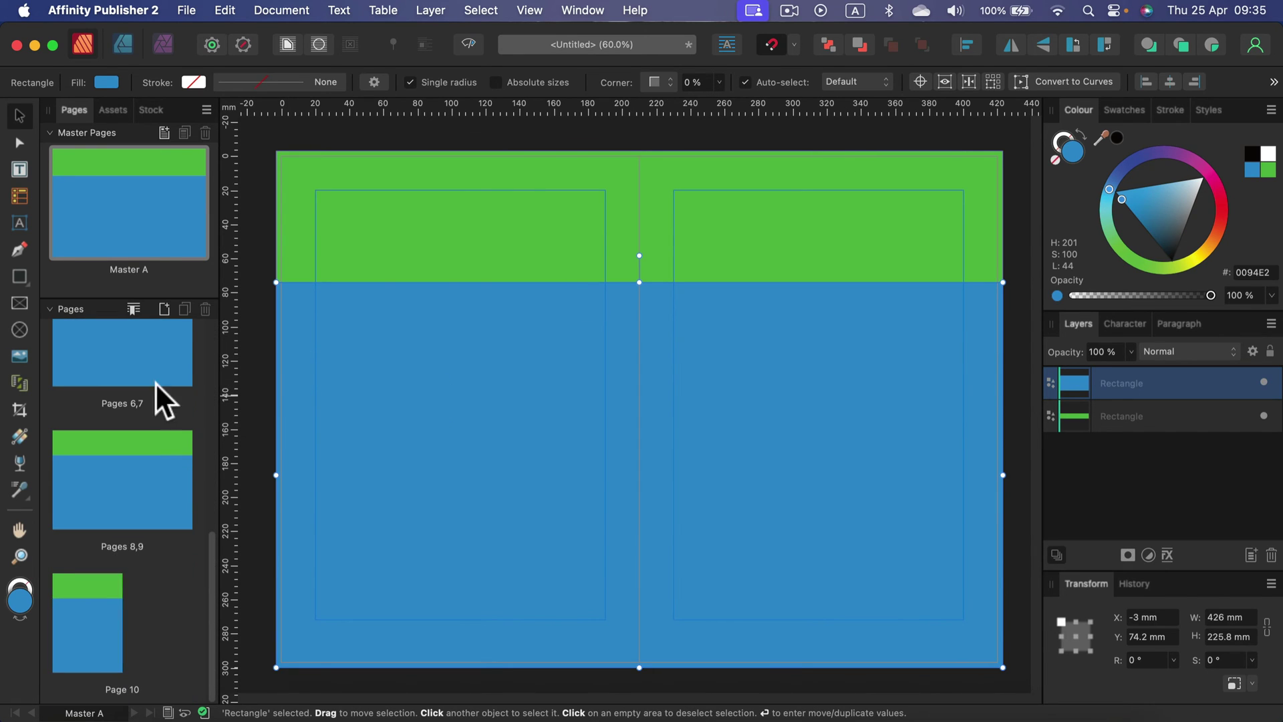
scroll(125, 624, "up", 10)
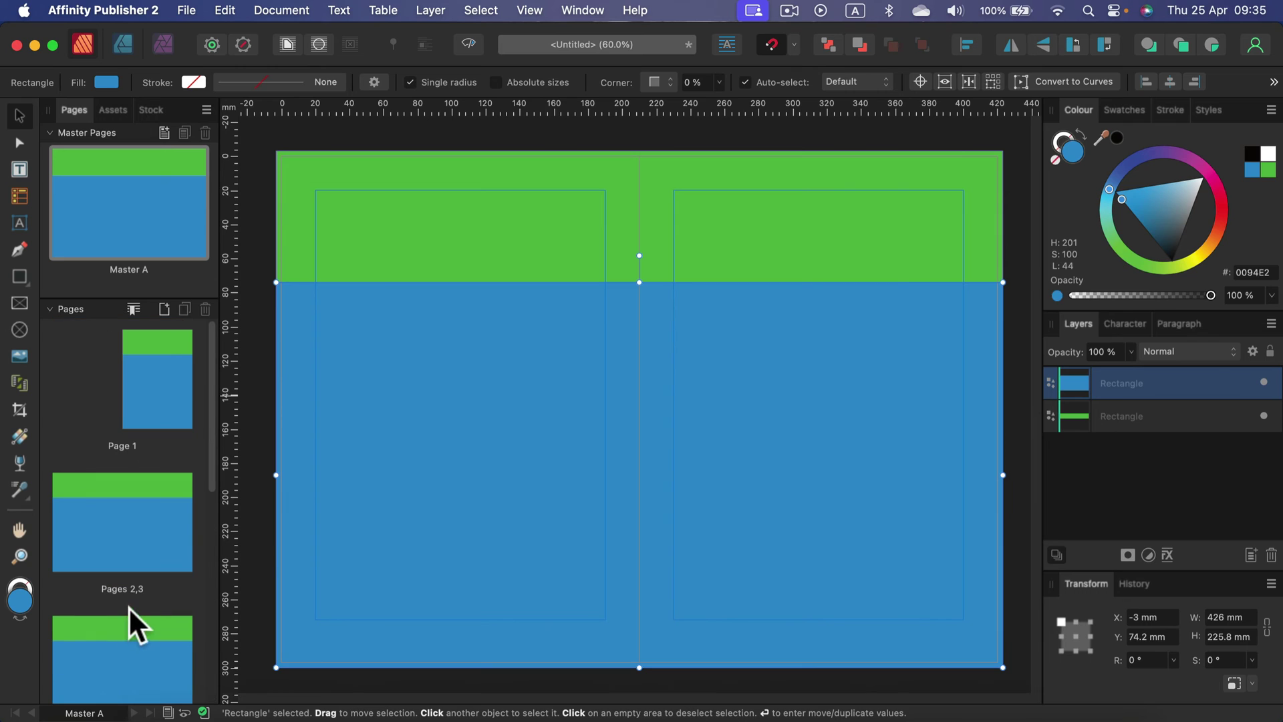
Delete the blue and green master rectangles, then open the pages 4–5 spread.
key("Delete")
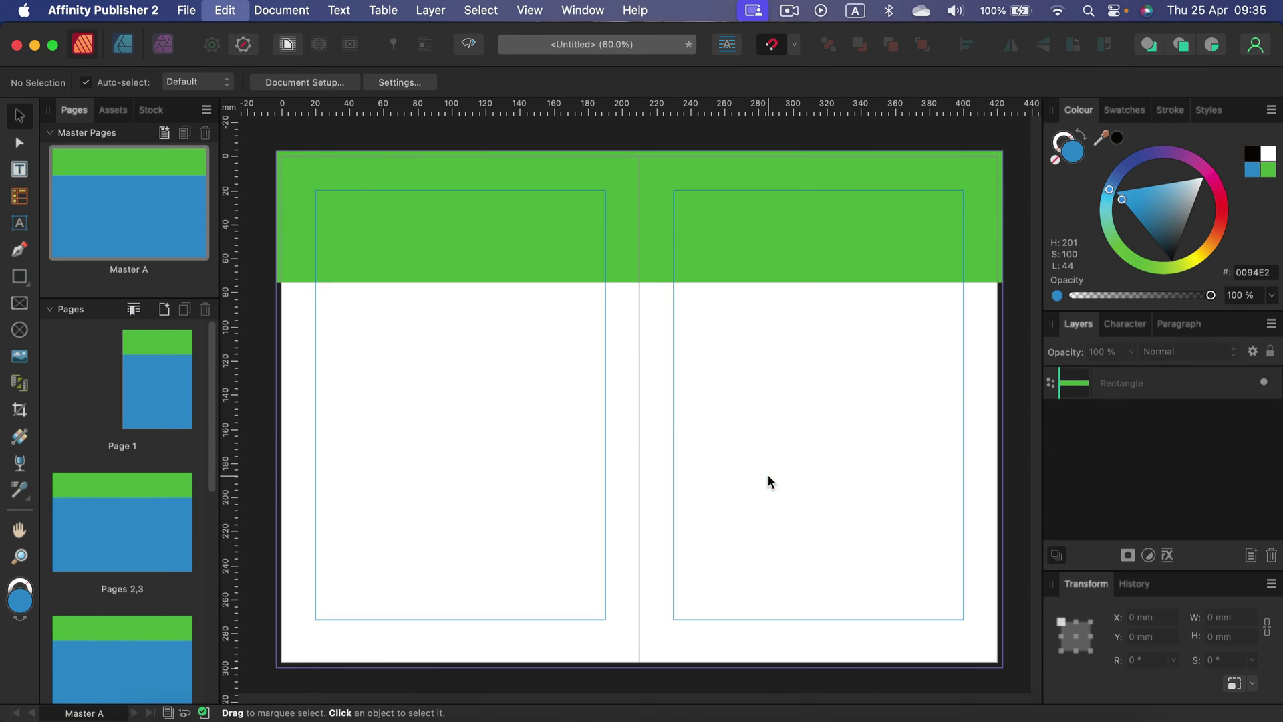
left_click(607, 191)
key("Delete")
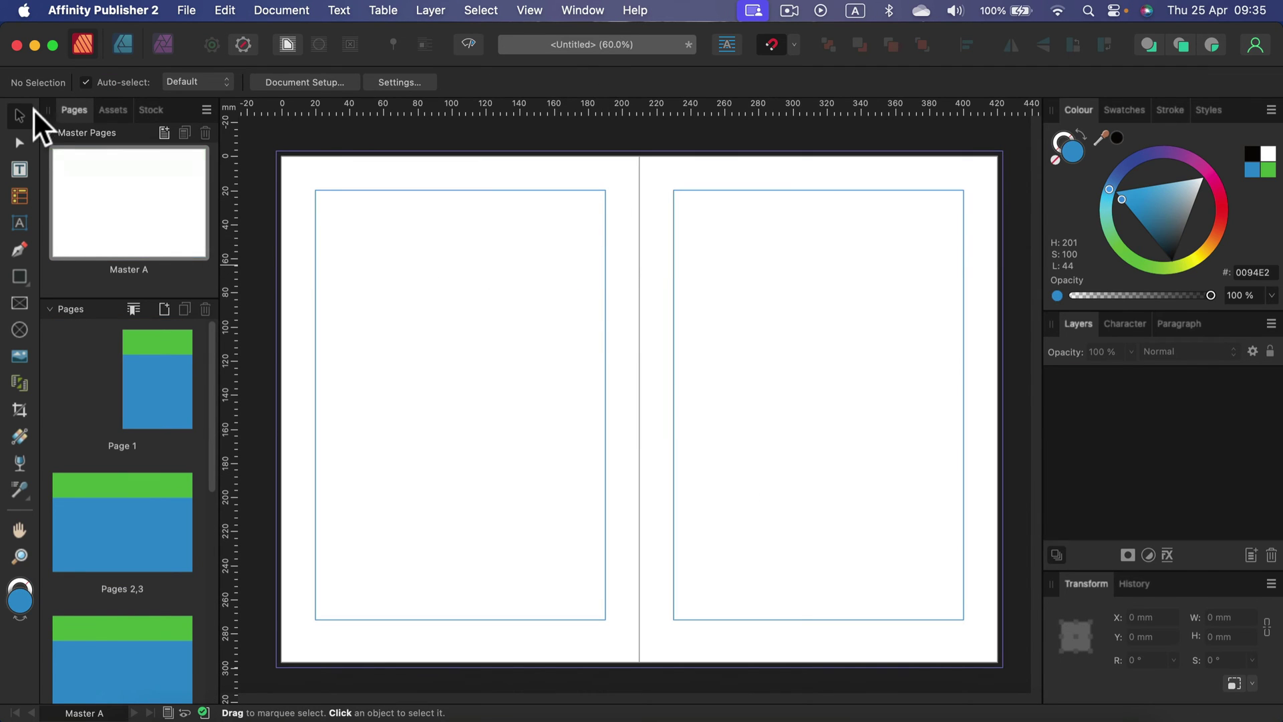
left_click(51, 133)
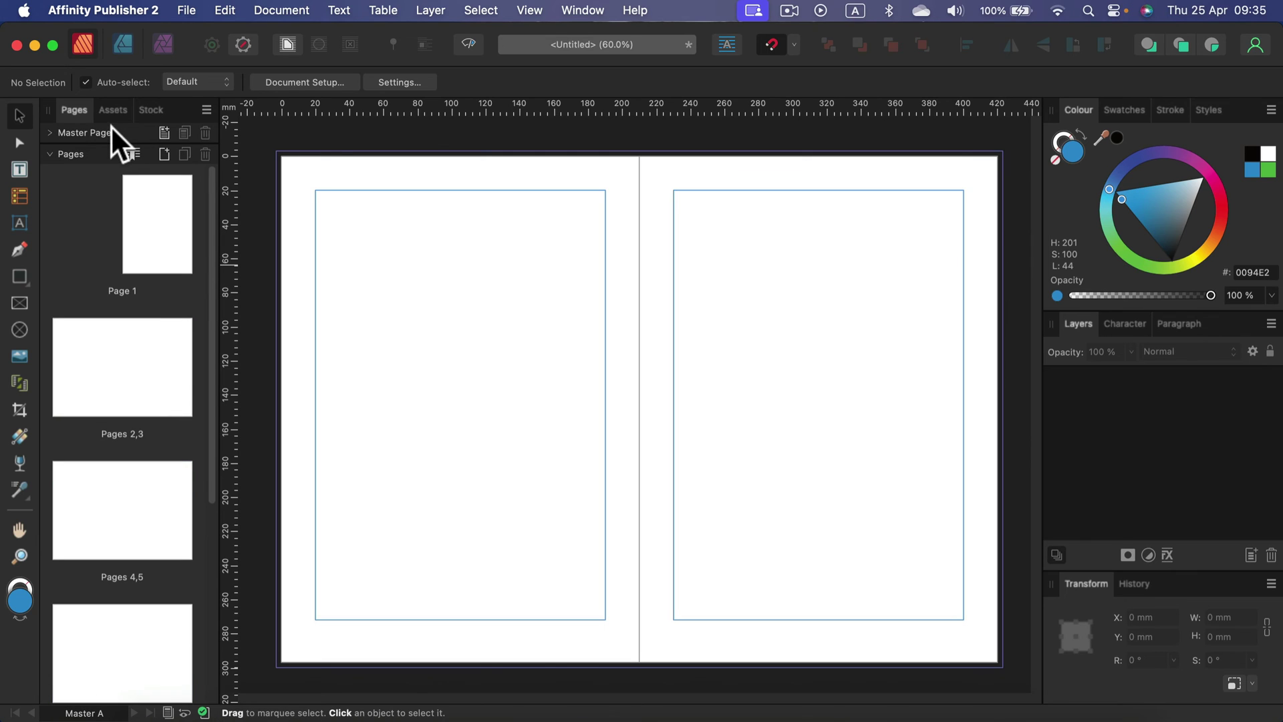
scroll(112, 341, "down", 2)
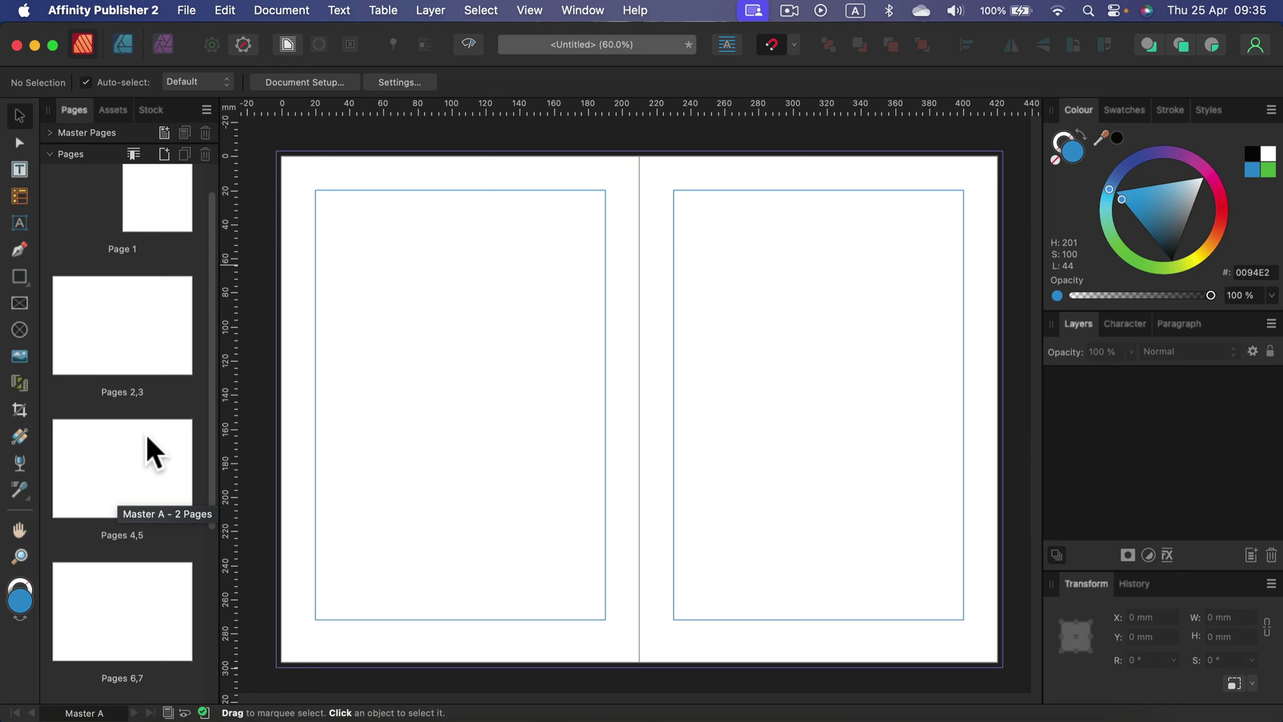
left_click(112, 443)
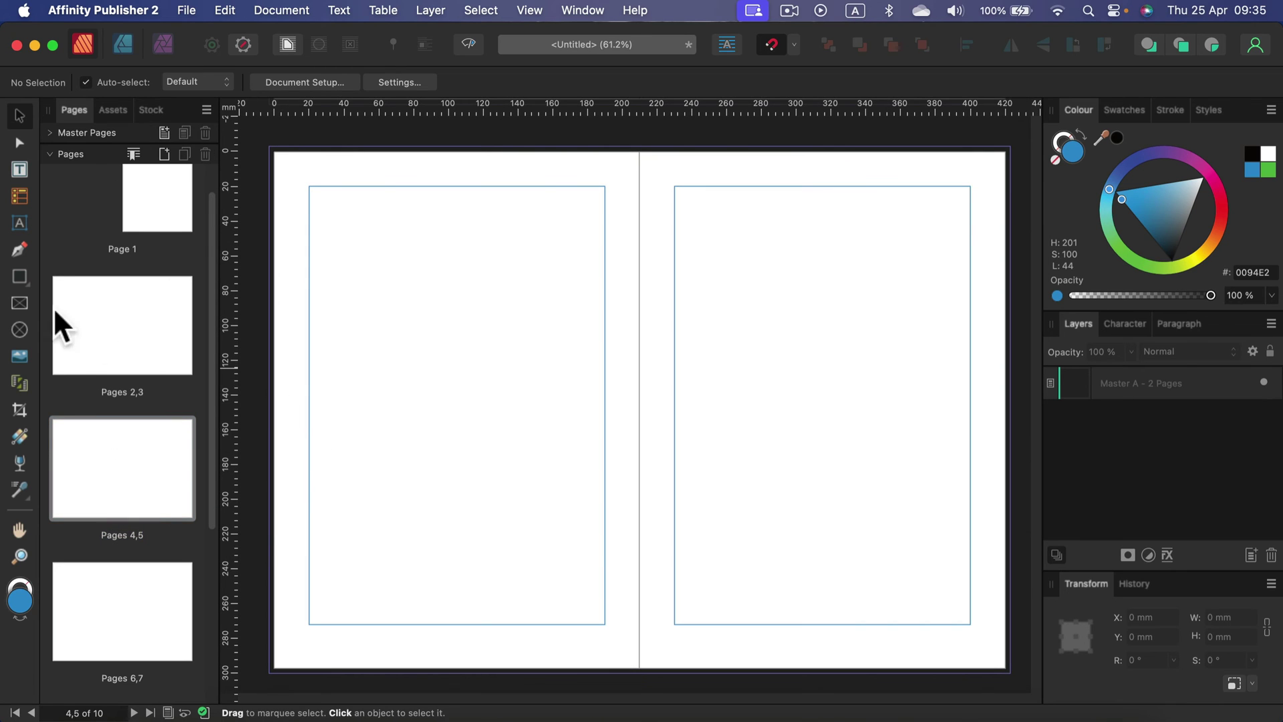
Draw a rectangle covering the entire pages 4–5 spread, bleed included.
left_click(20, 278)
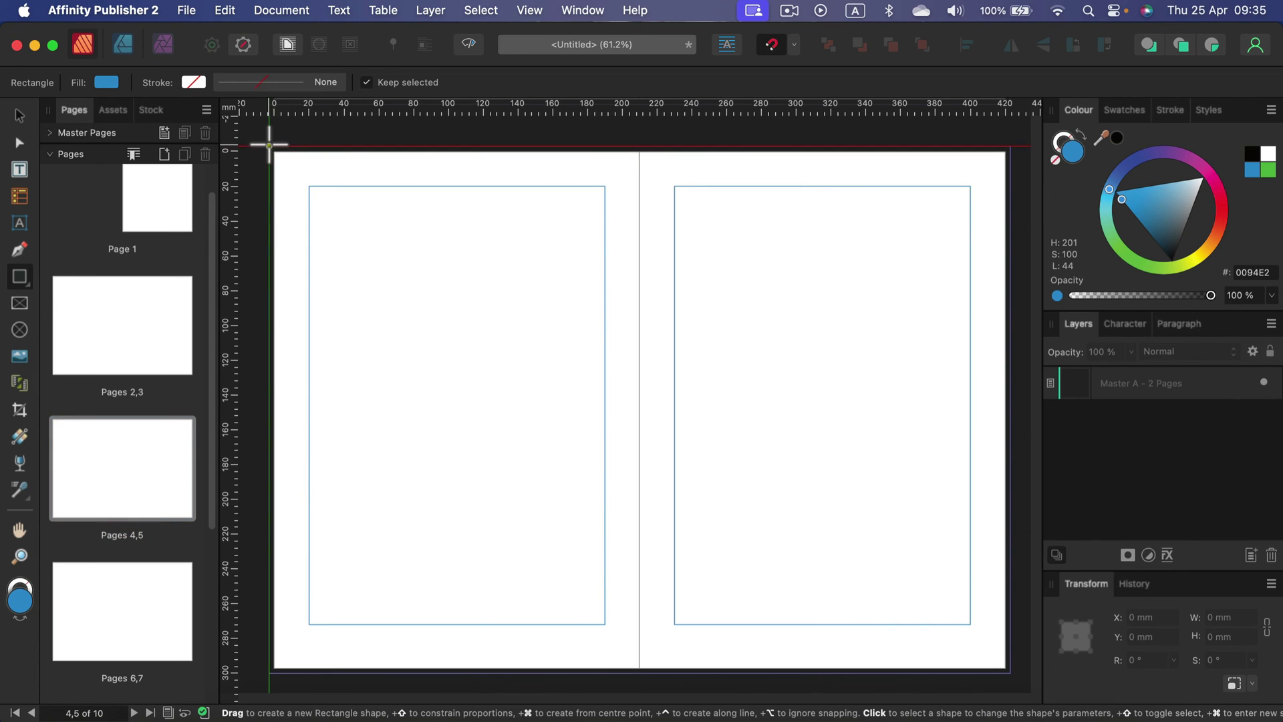
mouse_move(270, 147)
left_mouse_down()
mouse_move(747, 394)
mouse_move(1011, 674)
mouse_move(993, 660)
mouse_move(1007, 664)
left_mouse_up()
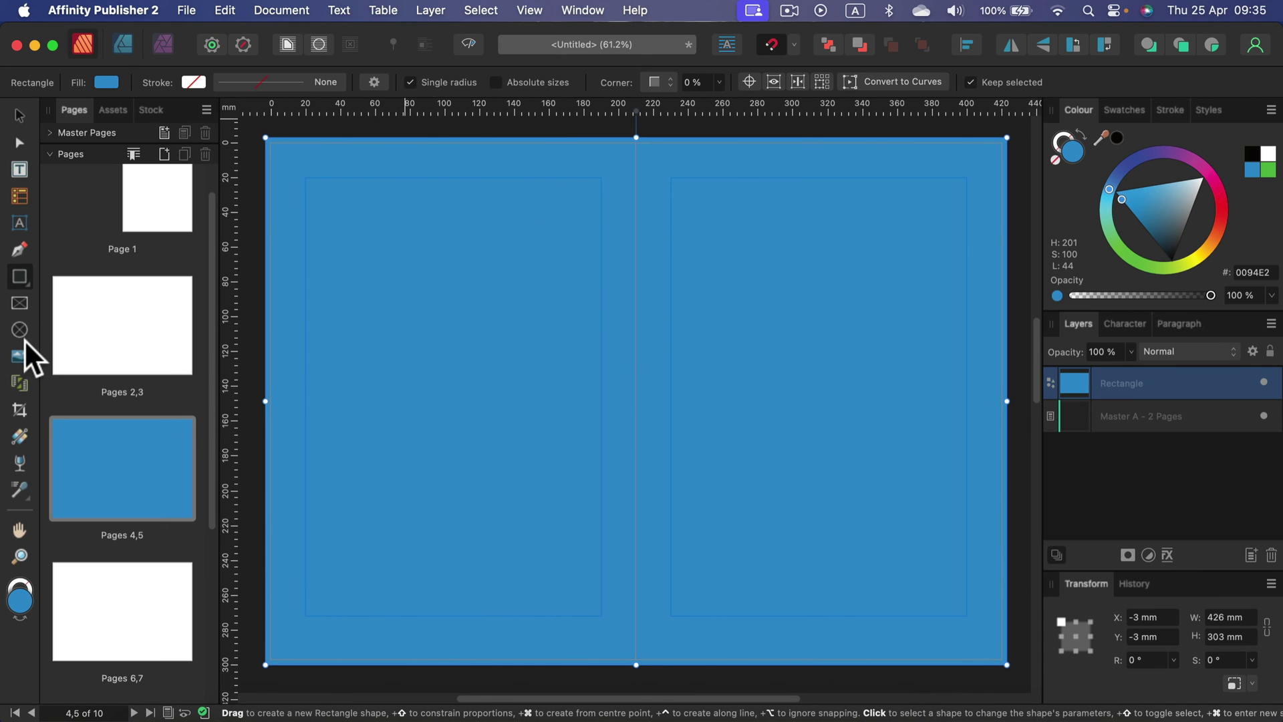
left_click(19, 436)
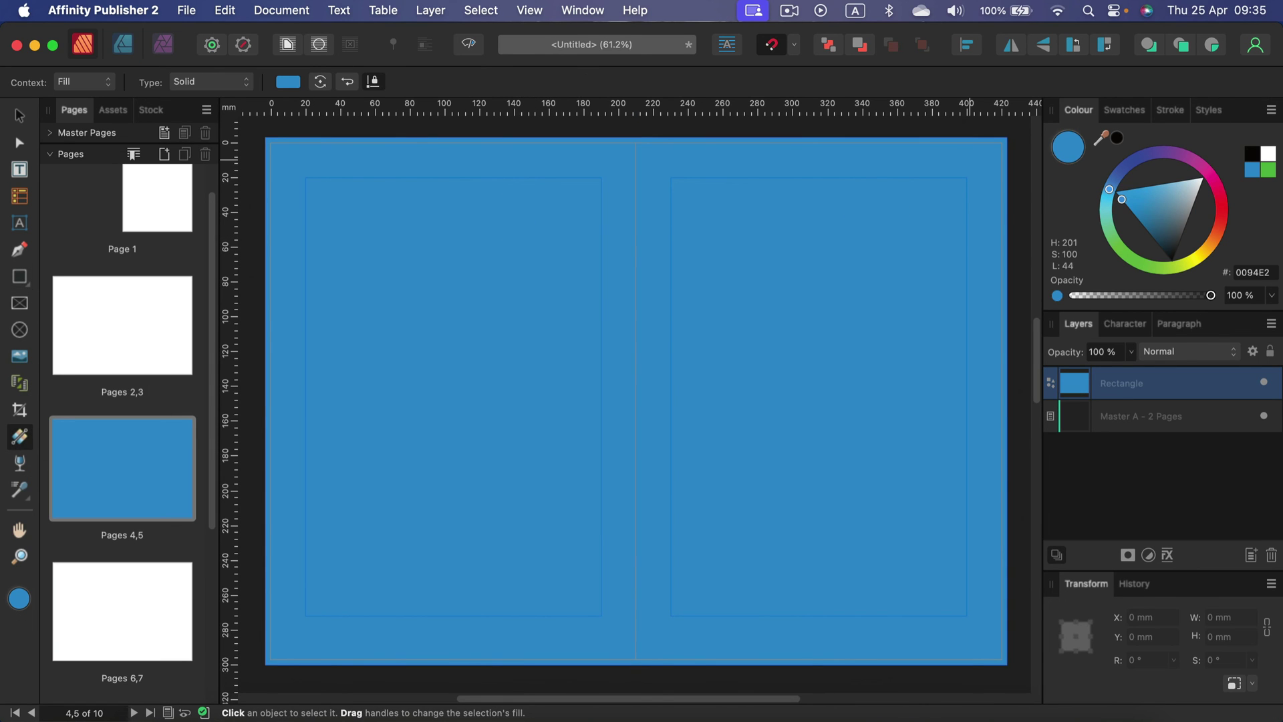
Drag a diagonal linear gradient across the rectangle and set its end stop to purple.
left_click_drag(1006, 135, 266, 664)
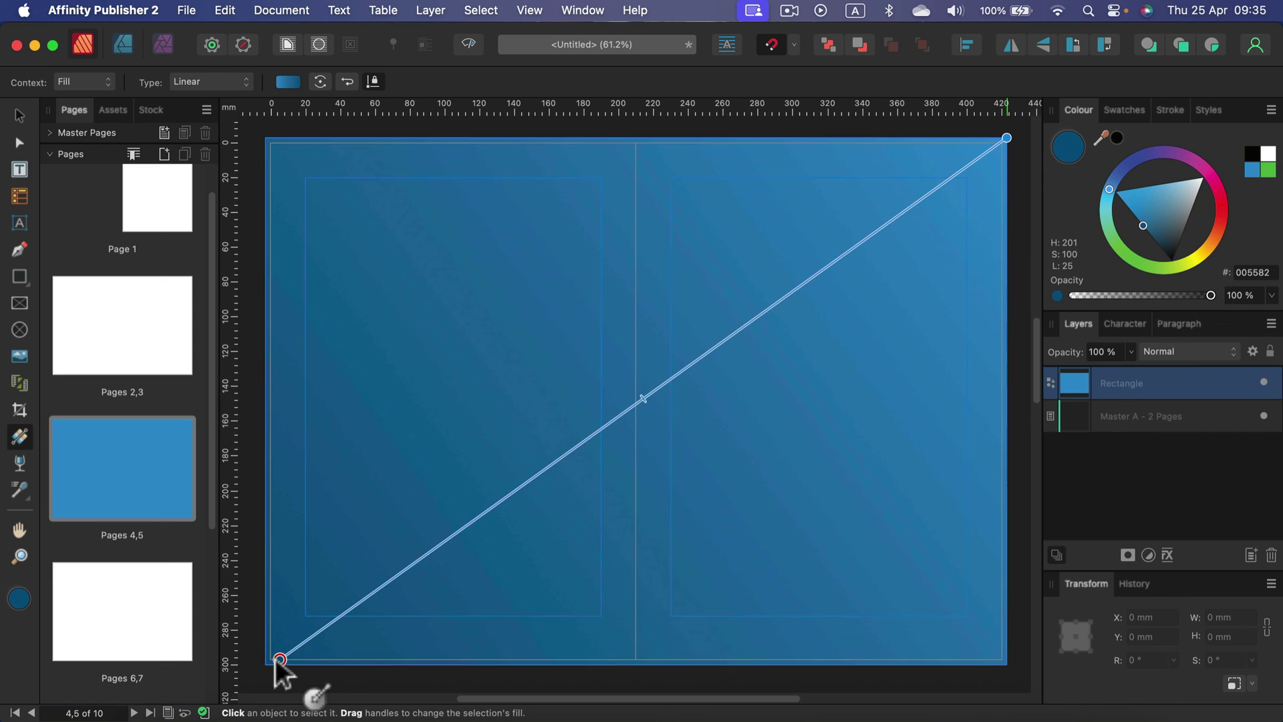
left_click(291, 80)
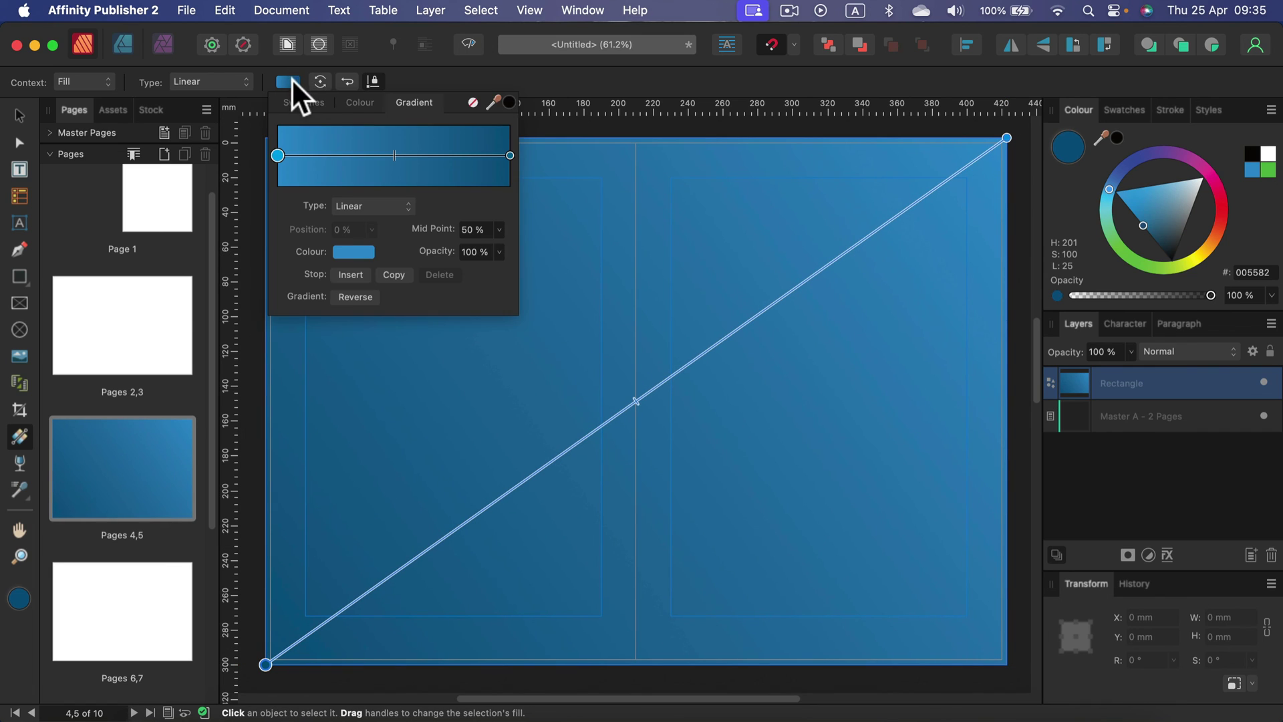
left_click(511, 154)
left_click(330, 248)
left_click(344, 249)
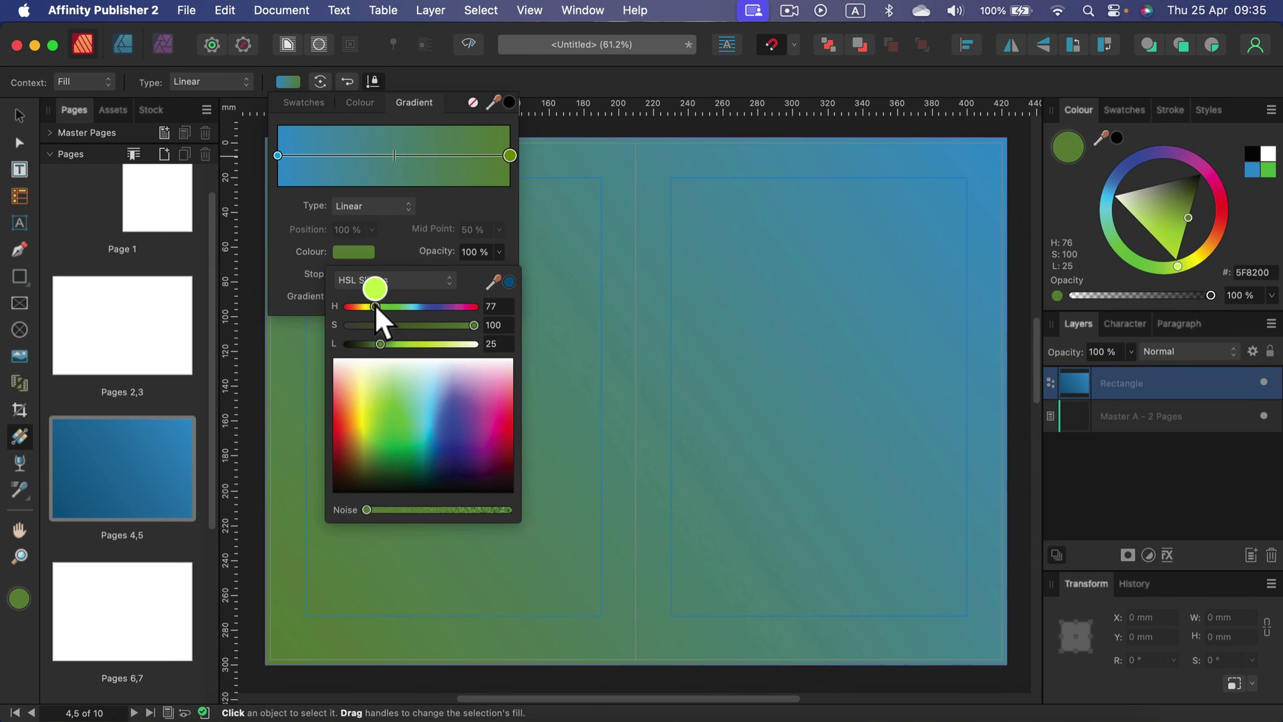
left_click_drag(380, 306, 361, 306)
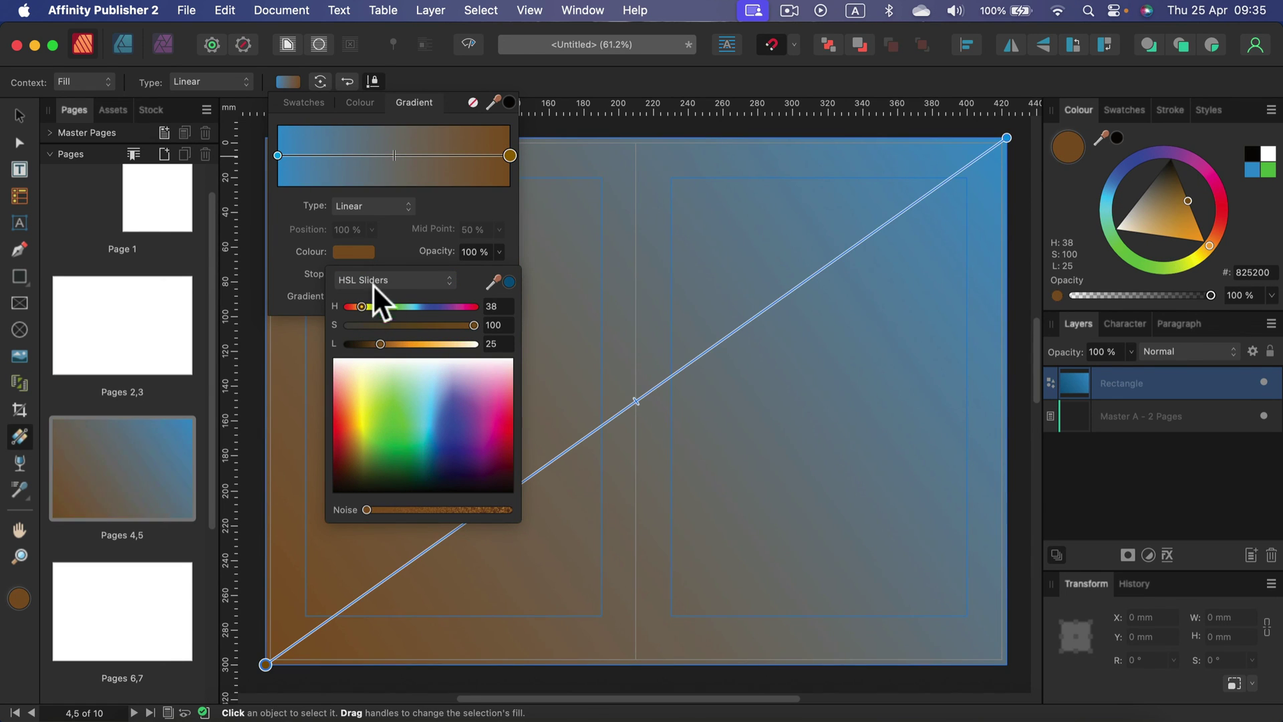
left_click(440, 306)
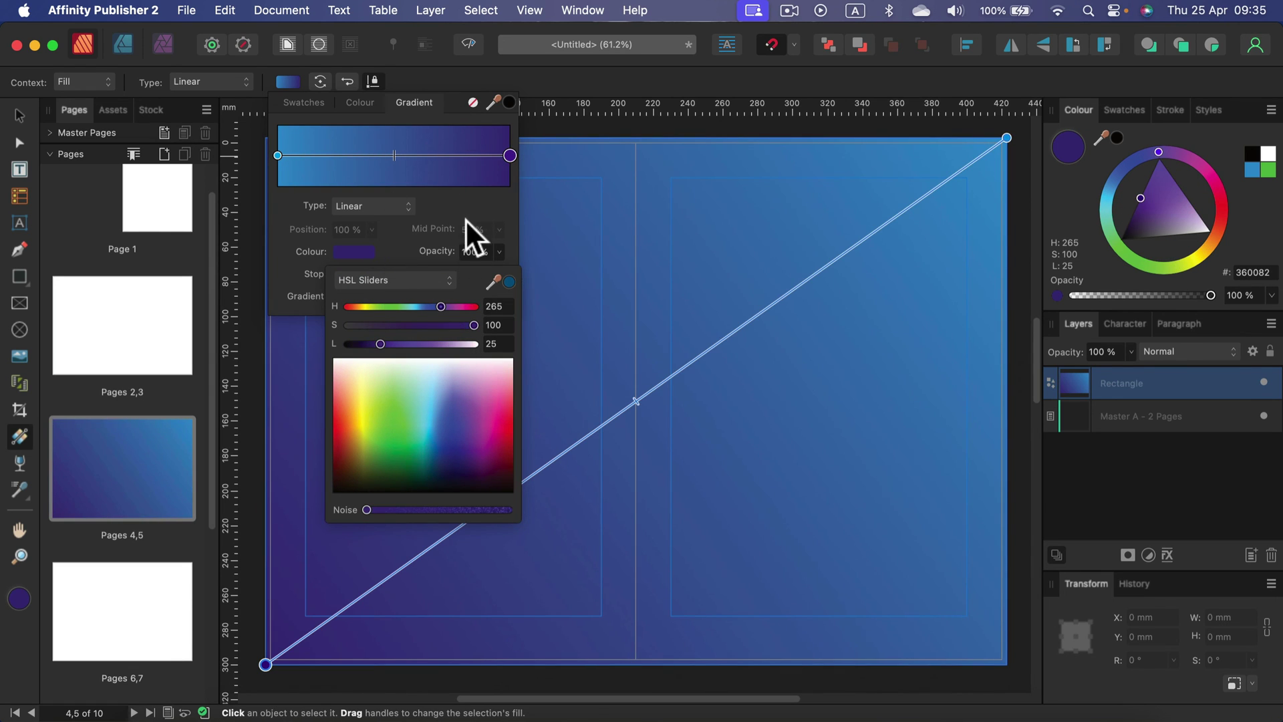
left_click(18, 115)
left_click(366, 129)
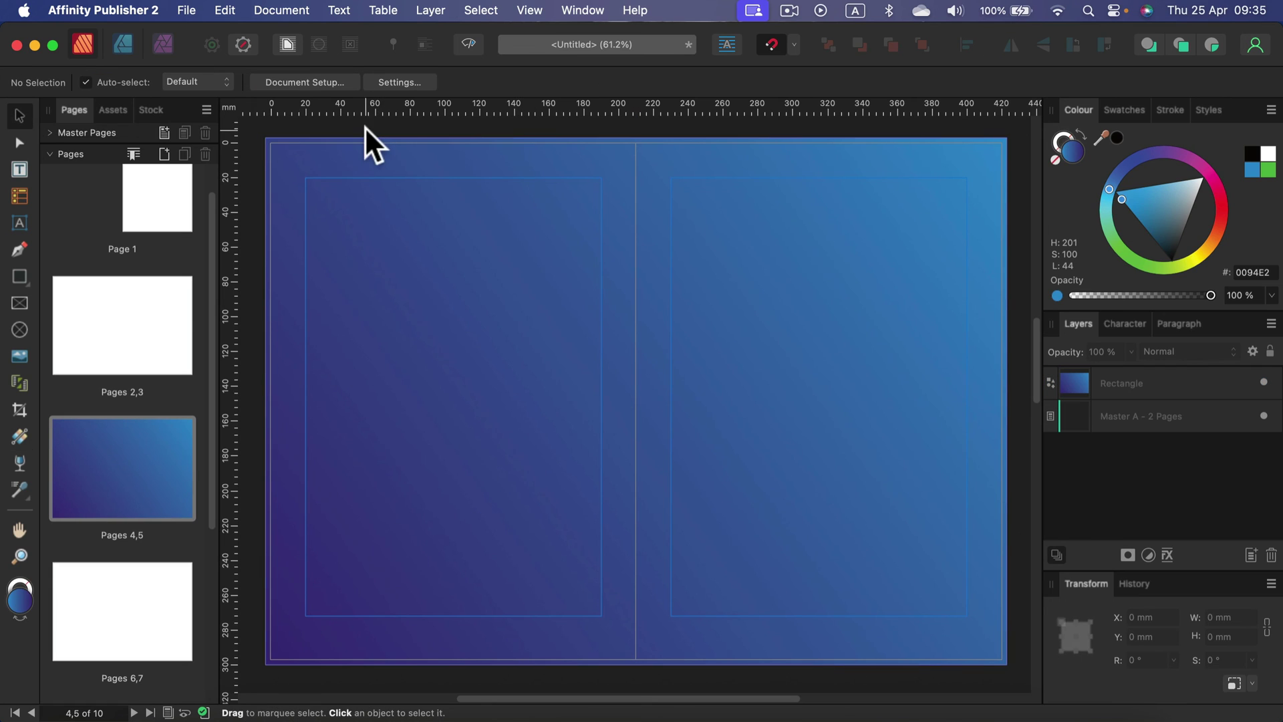